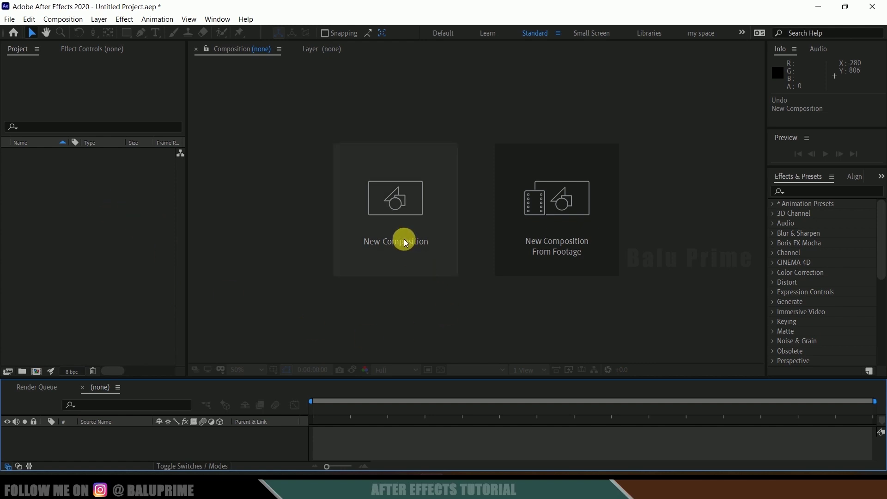
- Create a new 1920 x 1080 composition with the HDTV 1080 24 preset and a duration of 0:00:10:01
click(398, 220)
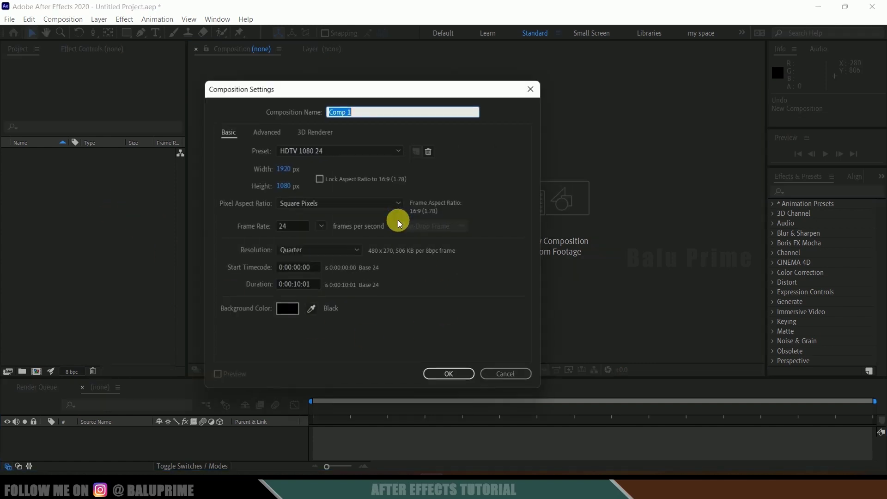
click(310, 150)
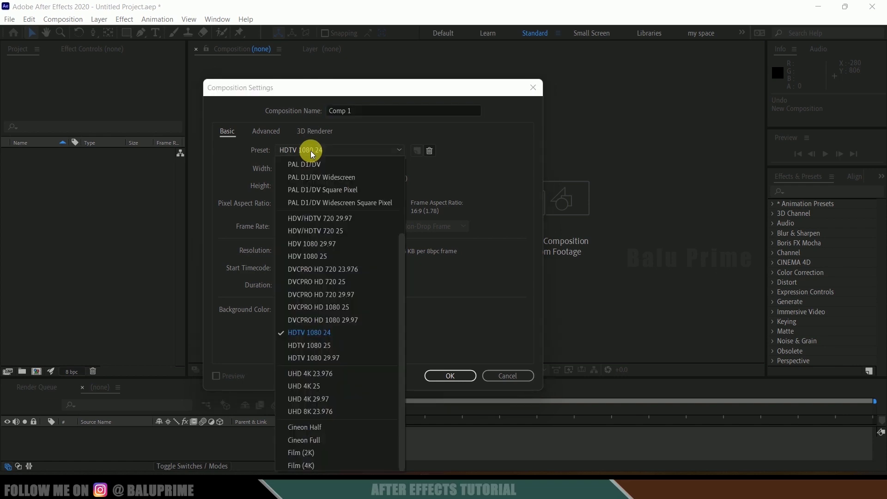
click(307, 332)
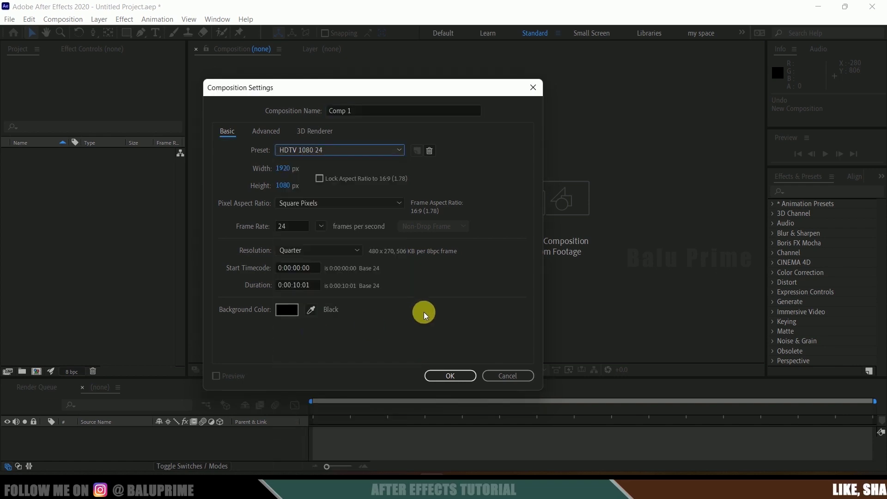
click(292, 228)
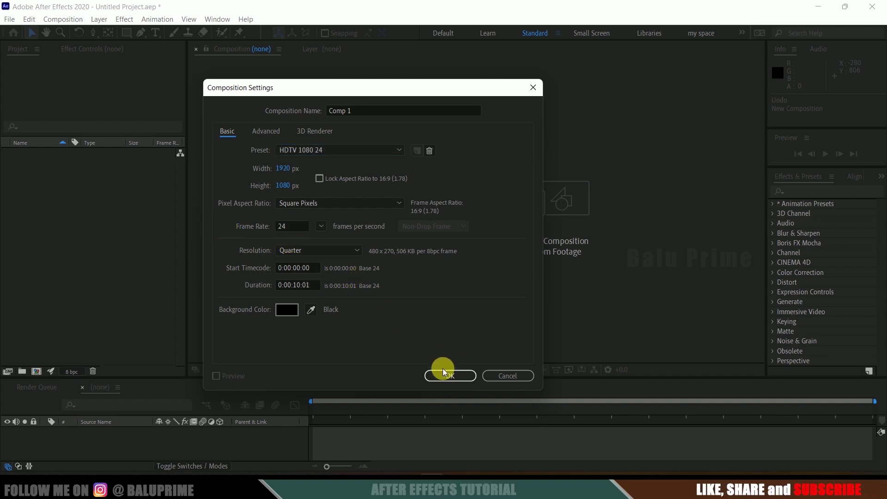
click(441, 375)
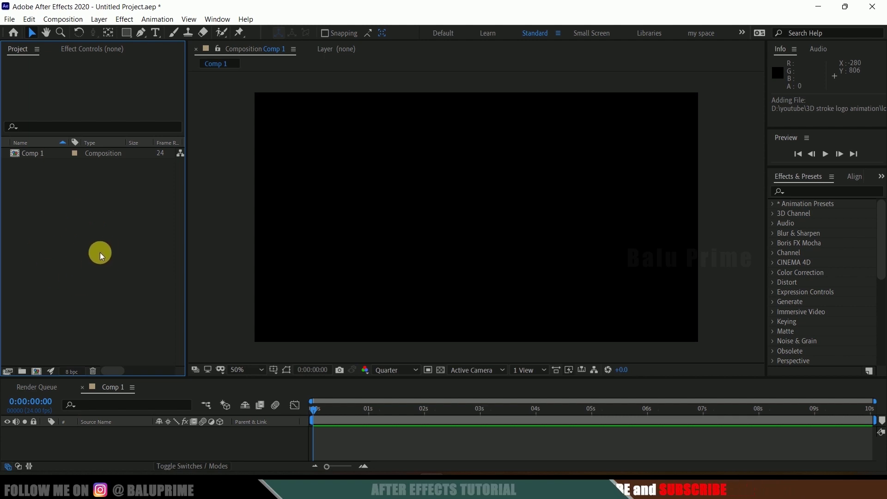
- Import logo-01.png from the 3D stroke logo animation folder and add it as a layer in Comp 1
right_click(68, 213)
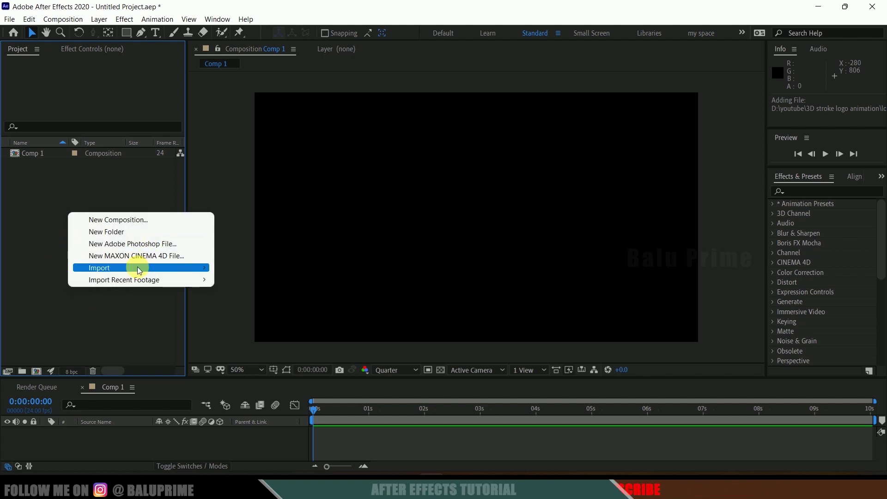
mouse_move(137, 267)
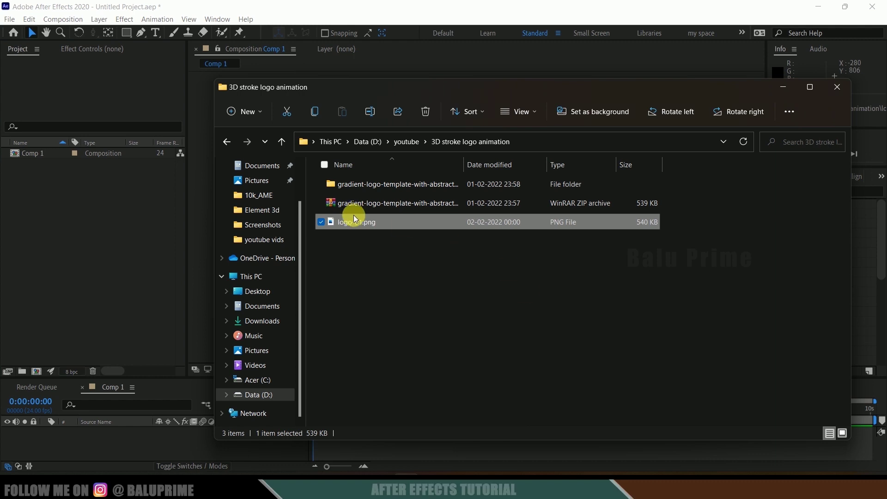
drag(351, 226, 54, 278)
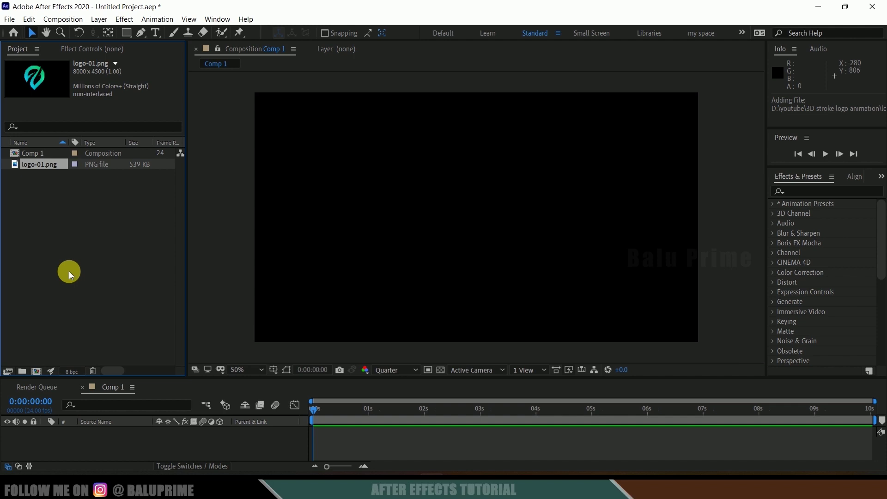
click(63, 229)
drag(43, 169, 107, 434)
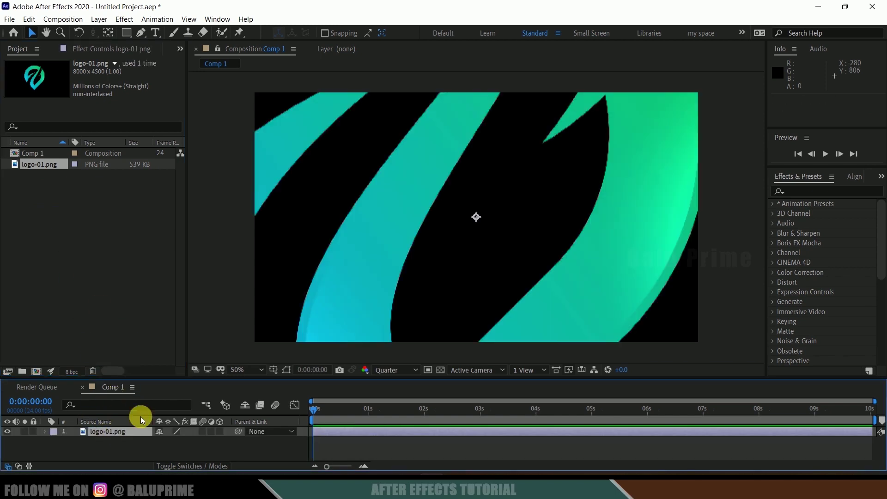
- Scale the logo-01.png layer down to 18%
click(89, 462)
click(109, 430)
key(s)
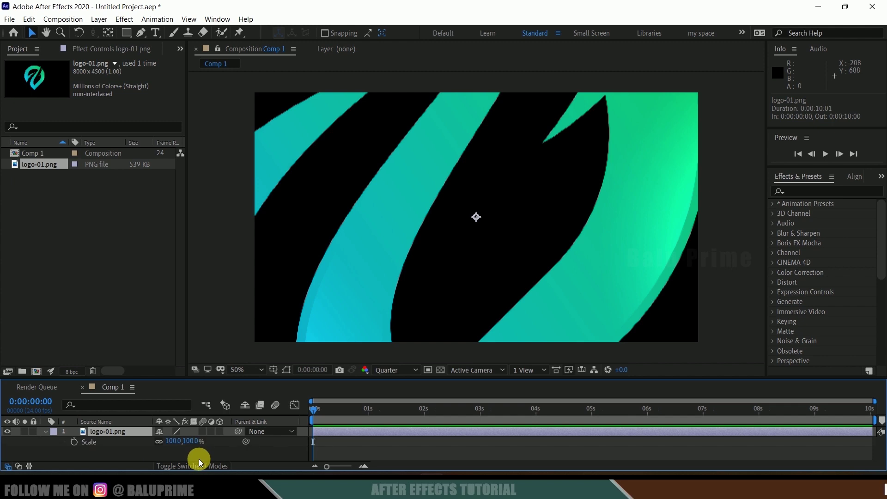
drag(189, 442, 153, 444)
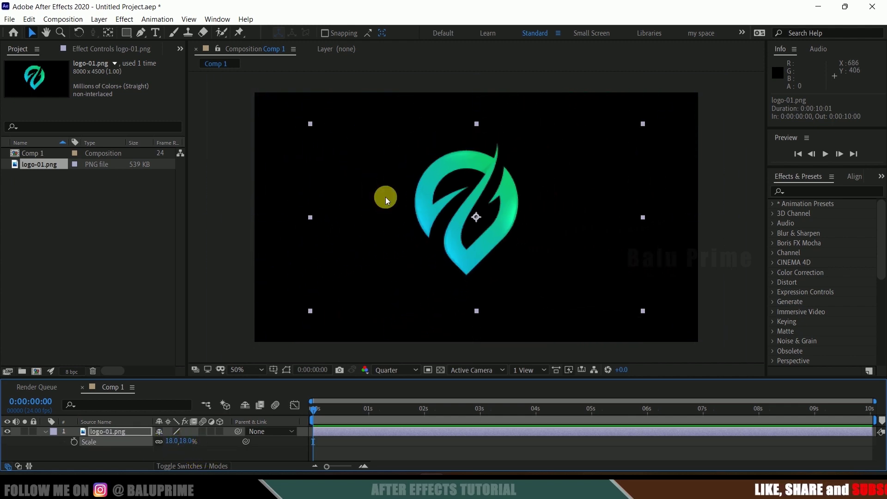
click(127, 452)
- Auto-trace the logo layer's current frame using the Alpha channel, applying the result to a new layer
click(108, 429)
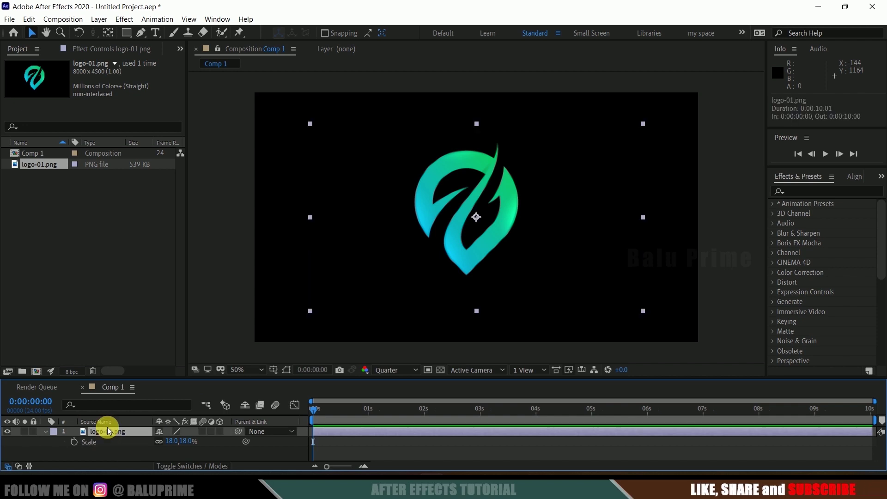
click(100, 20)
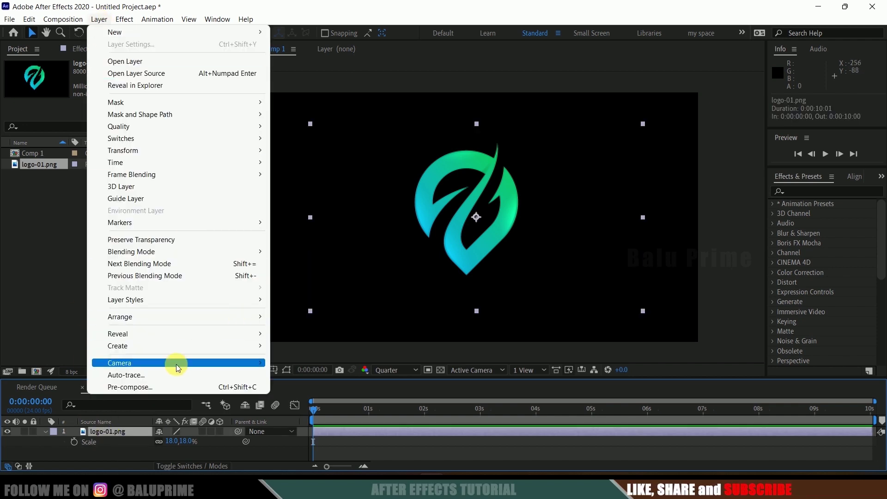
click(150, 376)
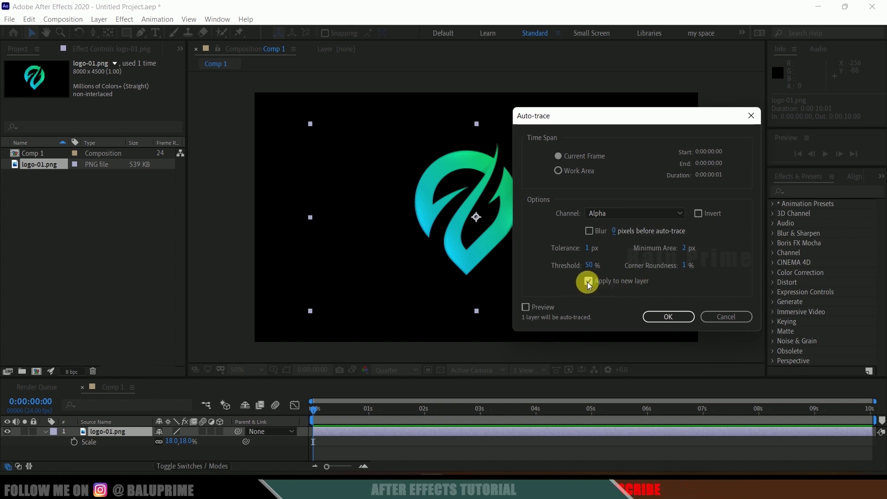
click(667, 316)
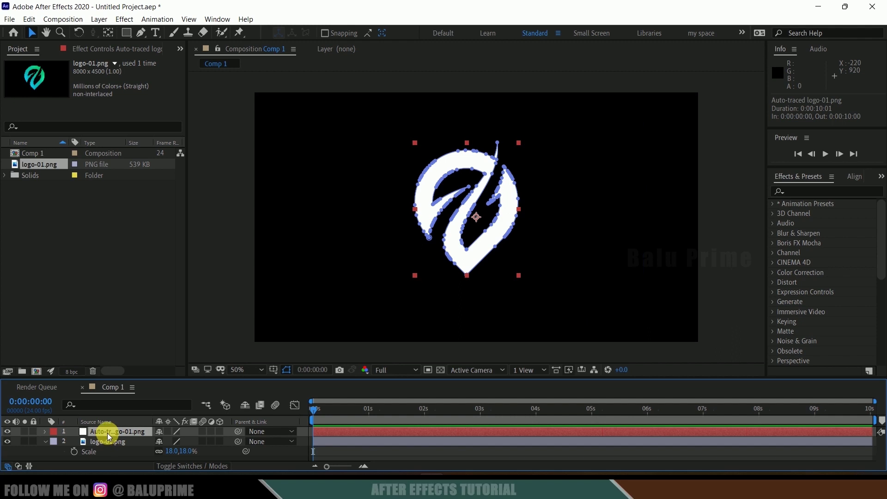
- Hide the original logo-01.png layer and set the composition preview resolution to Quarter
click(109, 442)
click(7, 441)
click(318, 404)
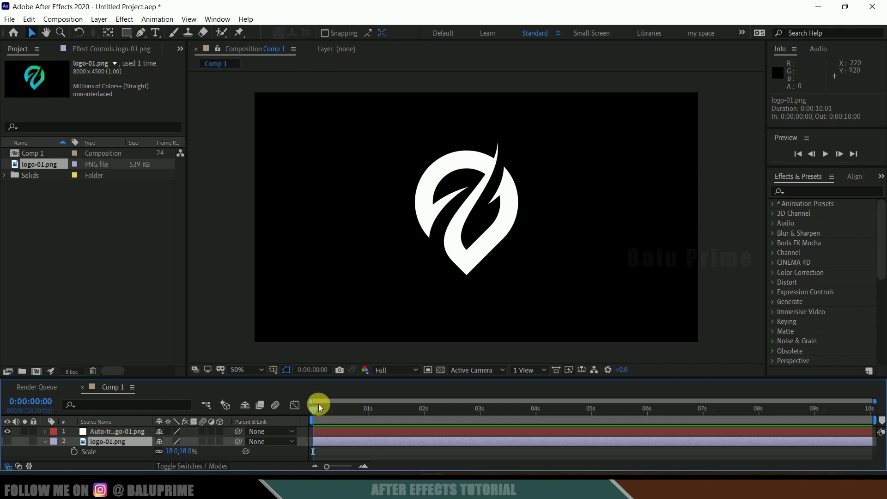
click(392, 373)
click(400, 434)
- Find the Generate Stroke effect by searching for "stroke" and apply it to the auto-traced logo layer
click(125, 433)
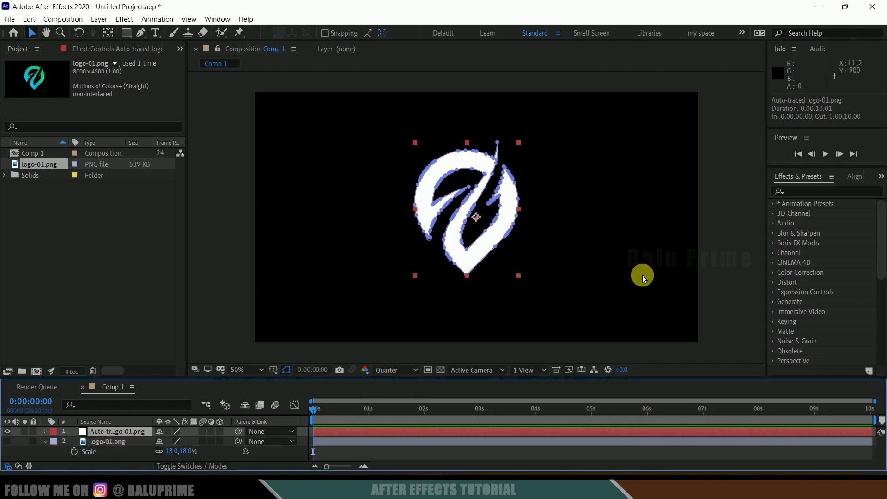
click(808, 193)
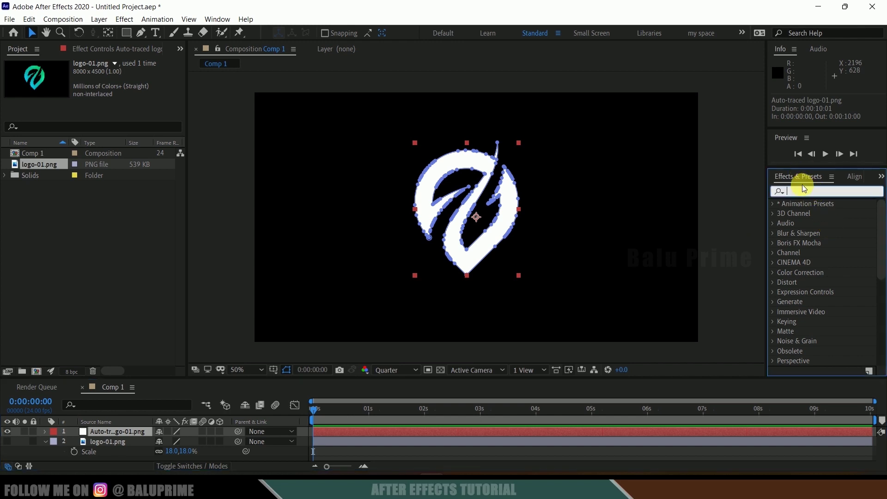
click(217, 19)
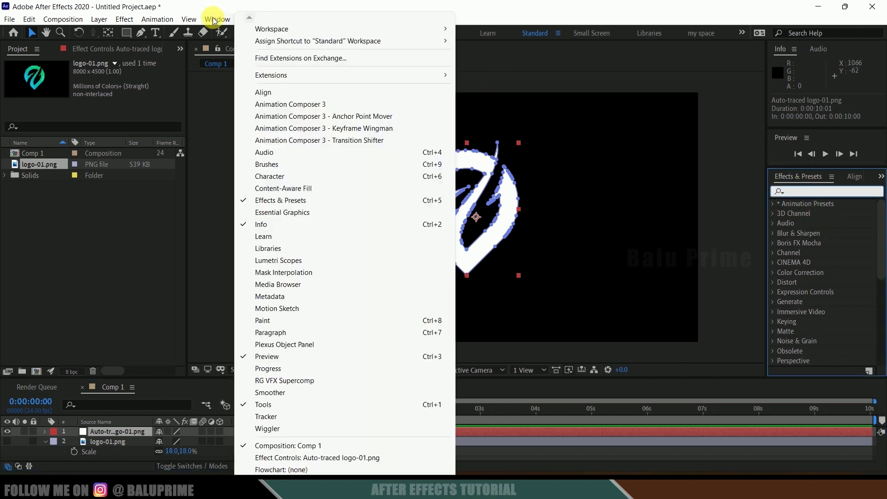
click(275, 201)
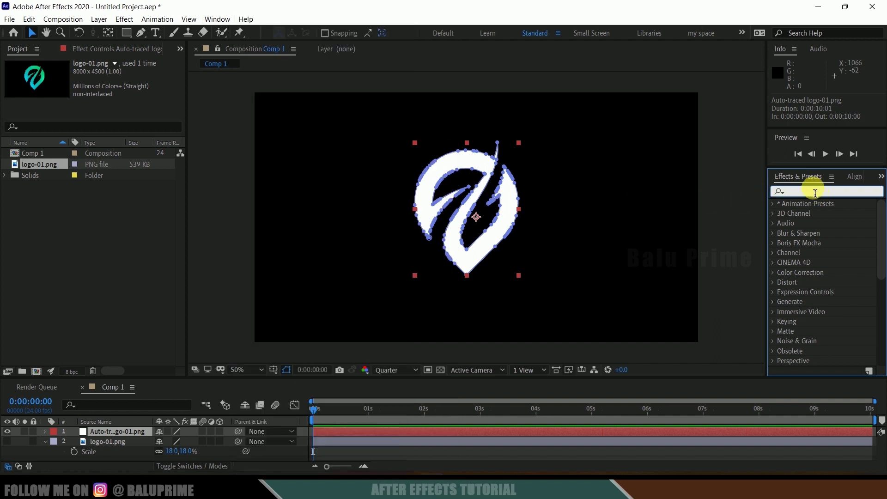
text(stroke)
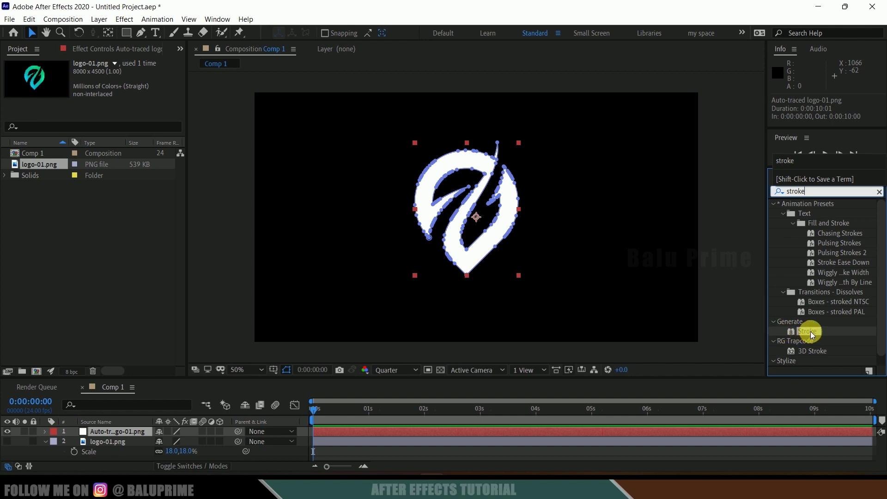
drag(812, 333, 115, 430)
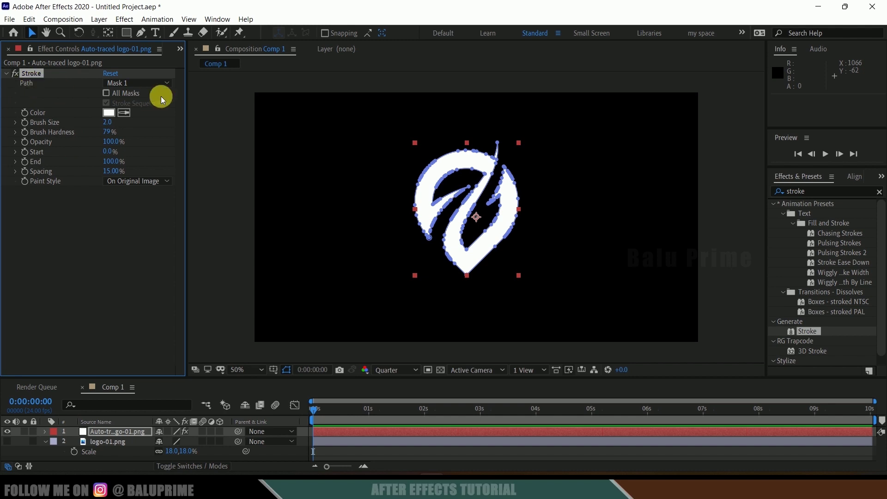
- Apply the Stroke effect to all masks and set its paint style to Reveal Original Image
click(148, 83)
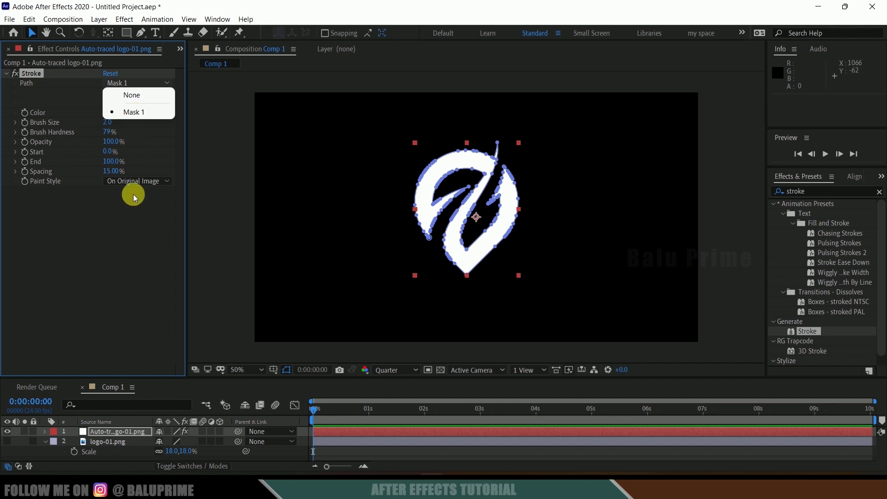
click(140, 146)
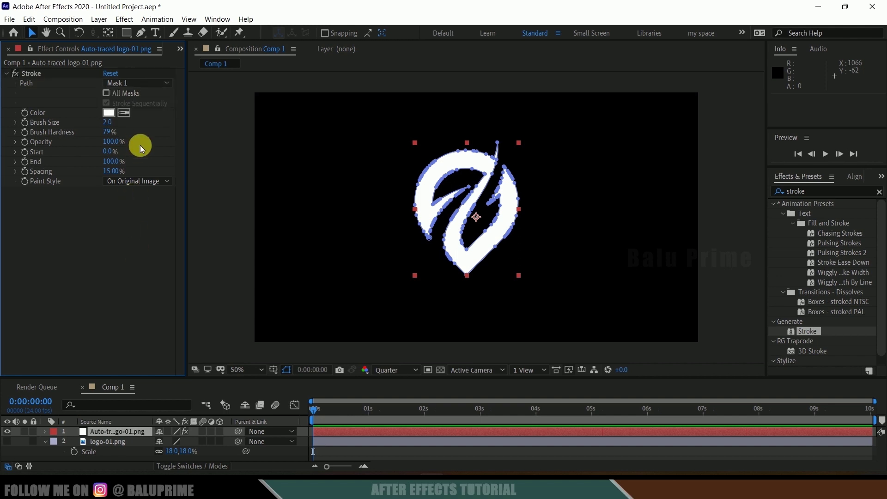
click(107, 93)
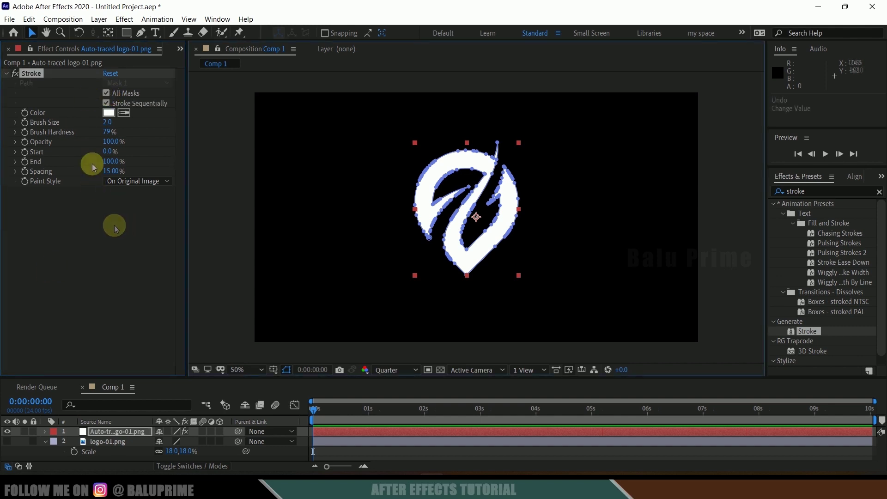
click(132, 183)
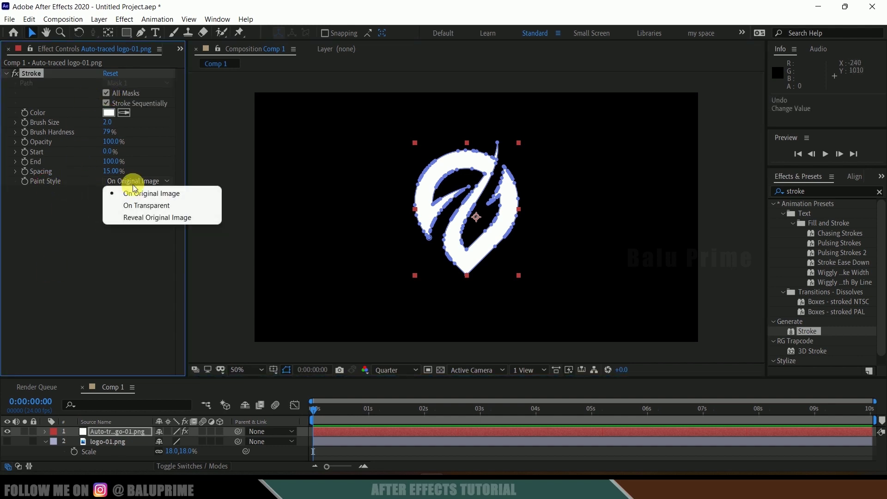
click(143, 218)
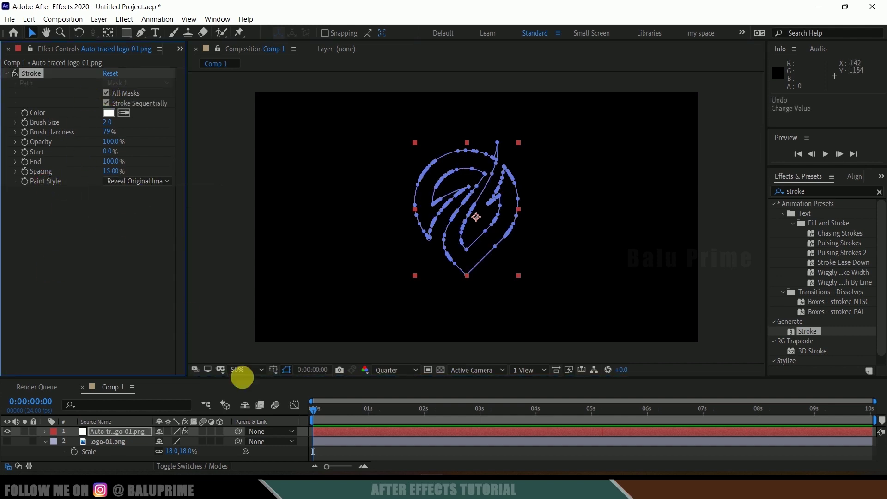
- Hide the mask outlines in the composition view and set the Stroke's brush size to 50
click(288, 370)
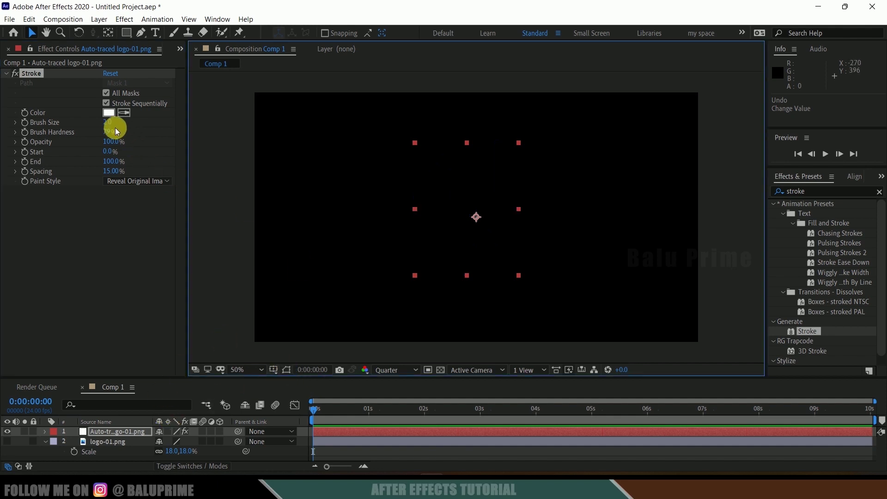
drag(115, 124, 136, 124)
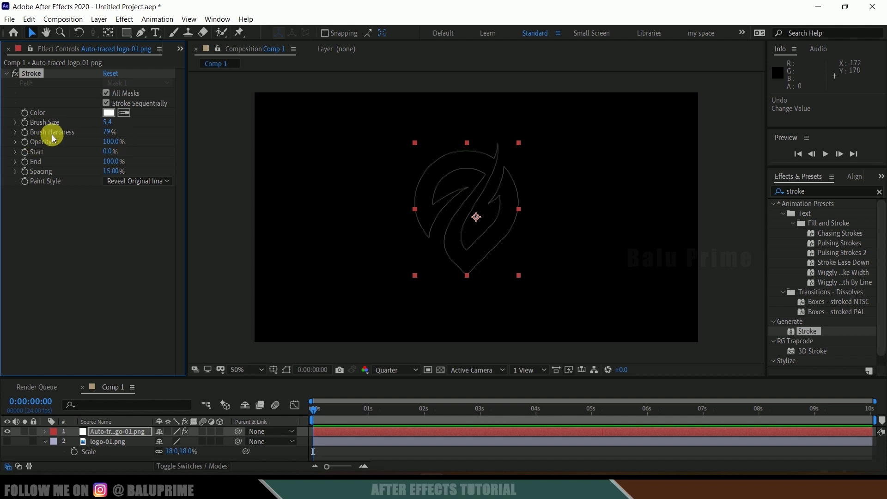
text(50)
key(Return)
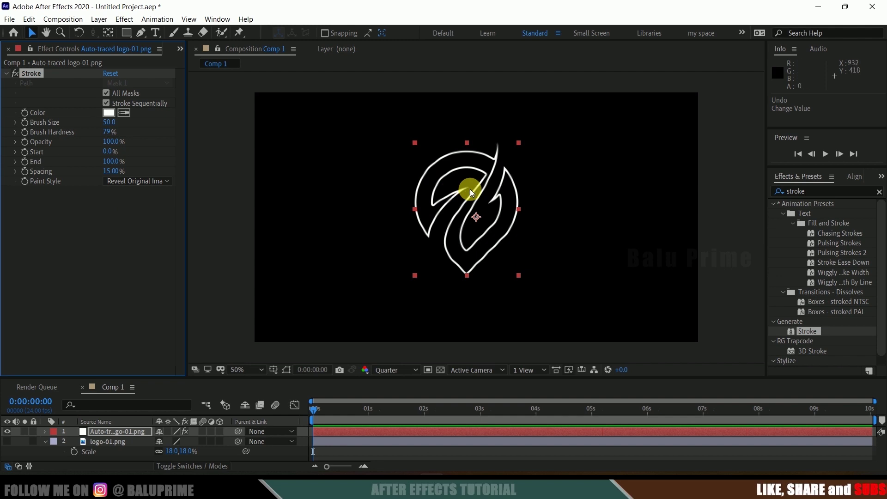
- Keyframe the Stroke's End from 0% at the start of the timeline to 100% at 7 seconds, and preview the animation
click(324, 415)
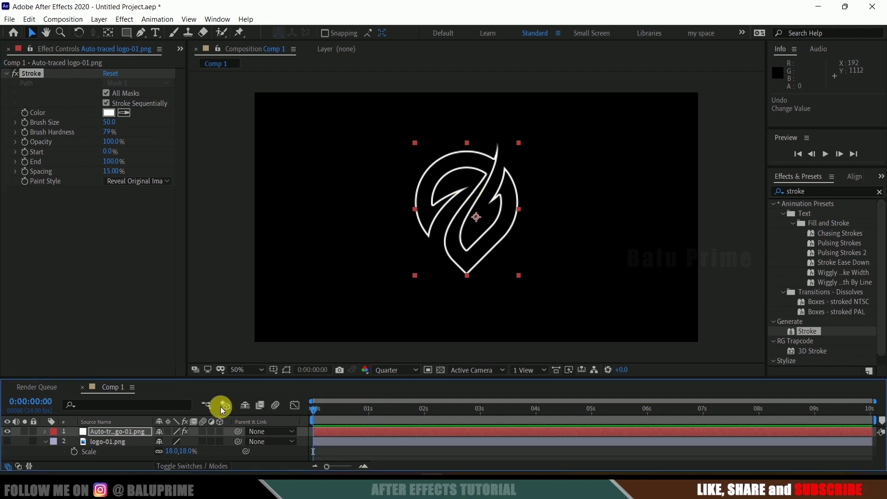
click(33, 163)
drag(113, 166, 26, 168)
drag(330, 406, 337, 408)
click(703, 416)
drag(111, 162, 460, 192)
key(space)
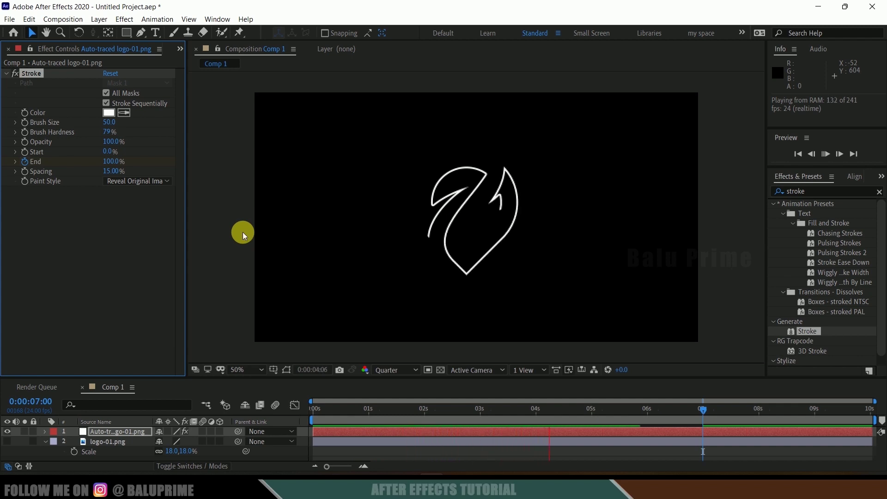
click(415, 430)
- Reveal the Stroke's End keyframes on the auto-traced logo layer and apply Easy Ease to both of them
click(378, 433)
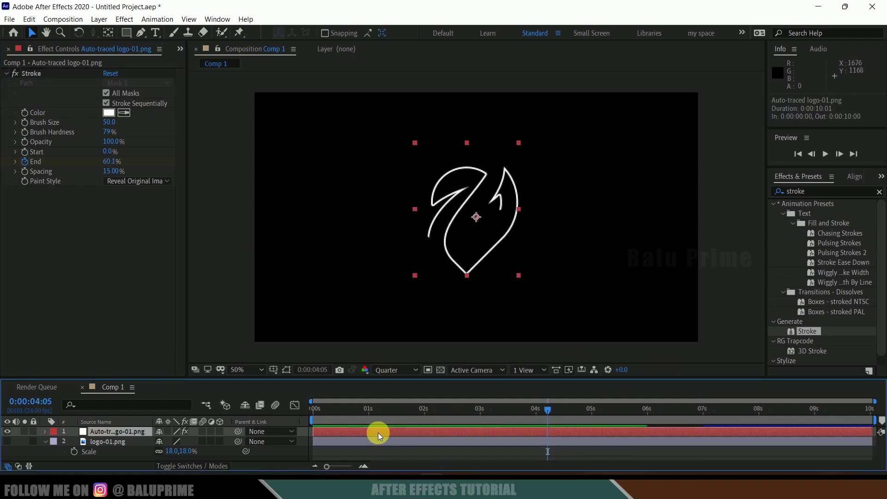
key(u)
scroll(345, 441, down, 1)
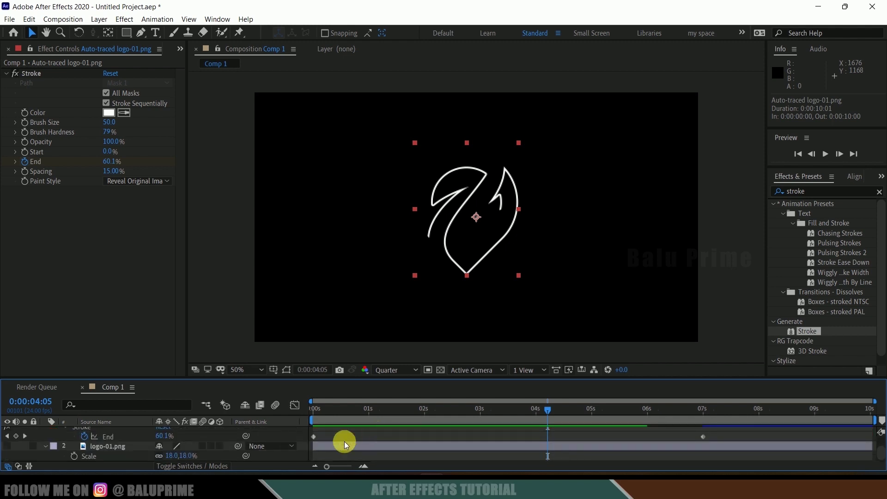
drag(302, 435, 733, 442)
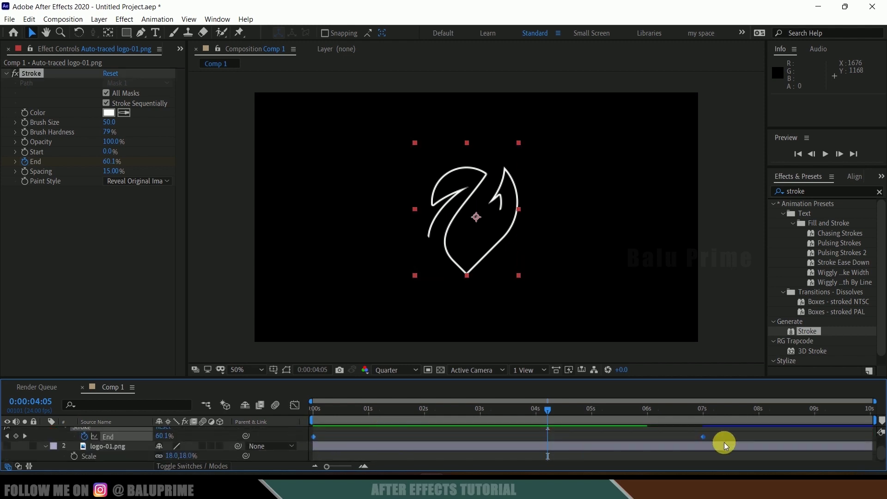
key(F9)
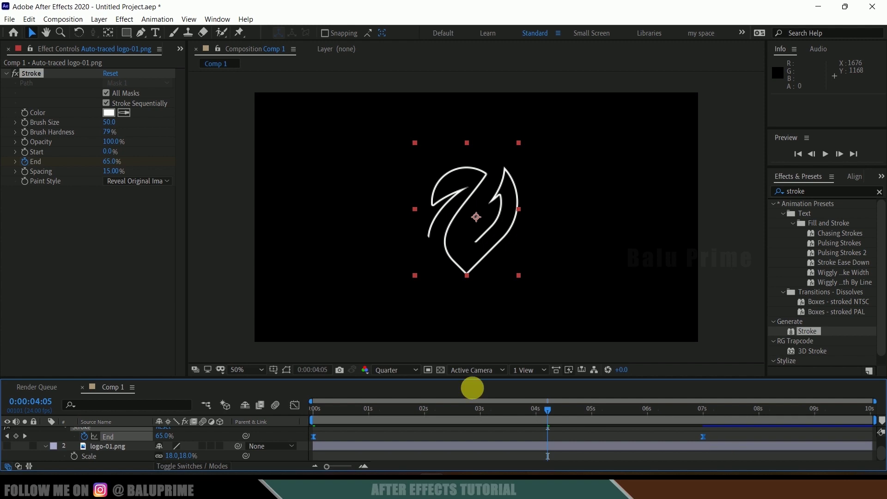
- Lengthen the incoming ease of the last End keyframe in the speed graph to about 4.8 seconds, and preview the animation
click(295, 406)
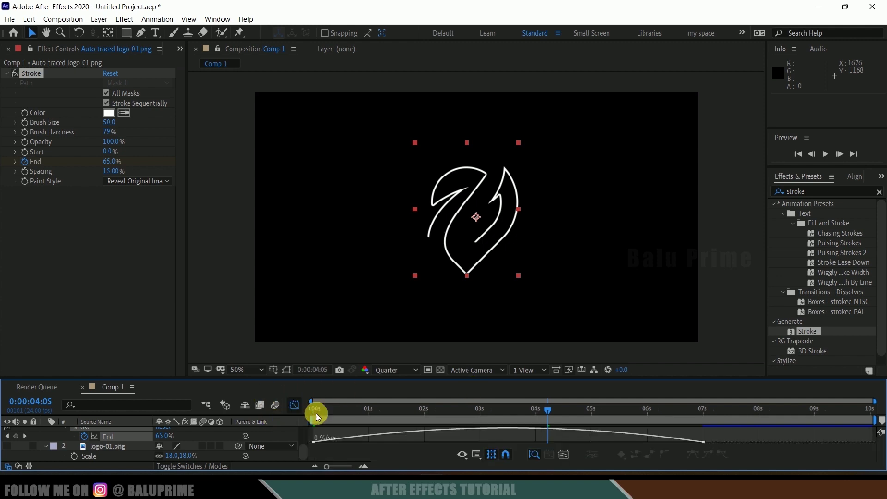
click(703, 442)
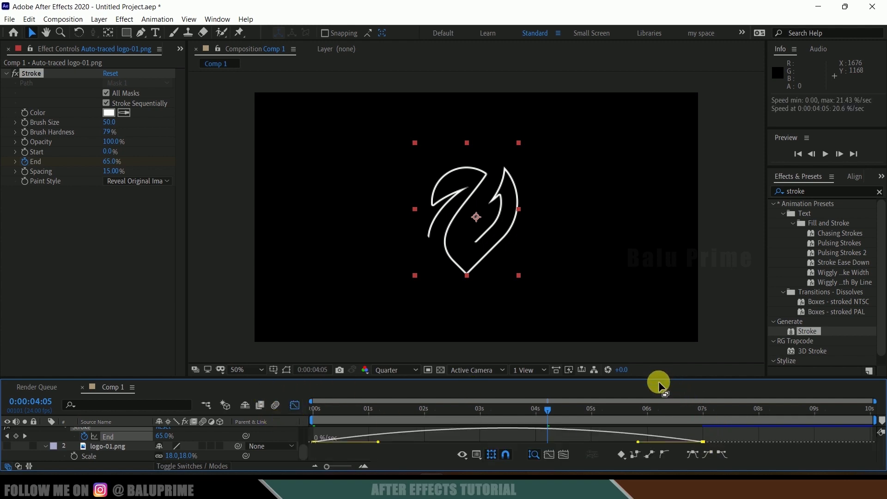
drag(659, 379, 650, 311)
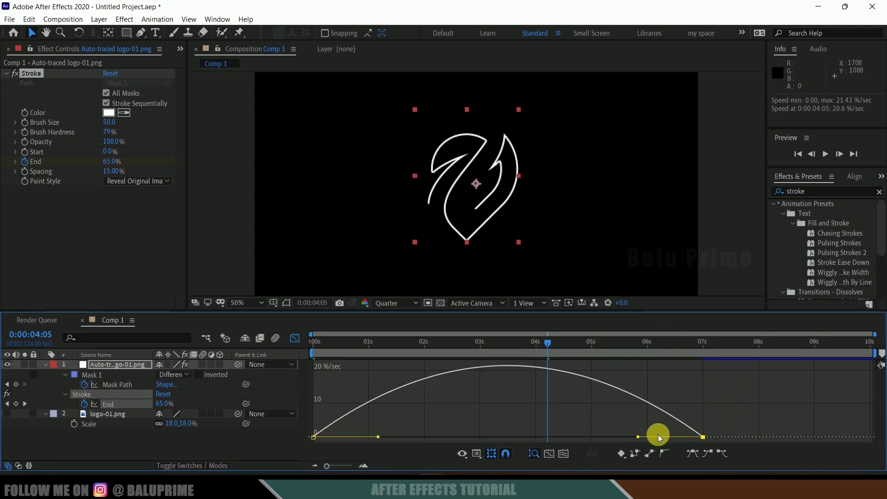
drag(639, 437, 579, 436)
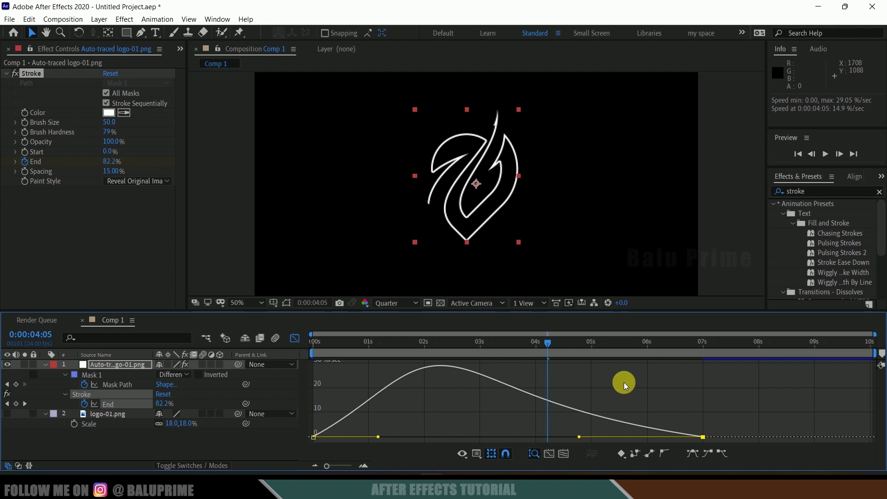
click(295, 338)
key(space)
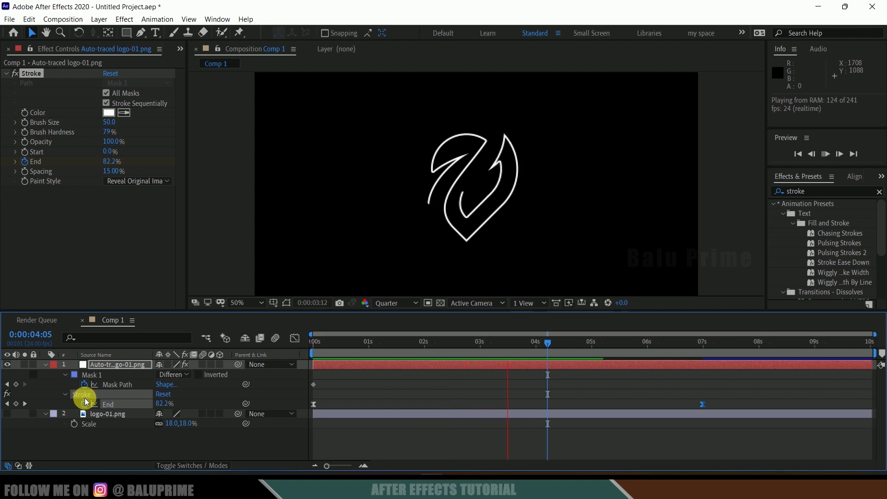
key(space)
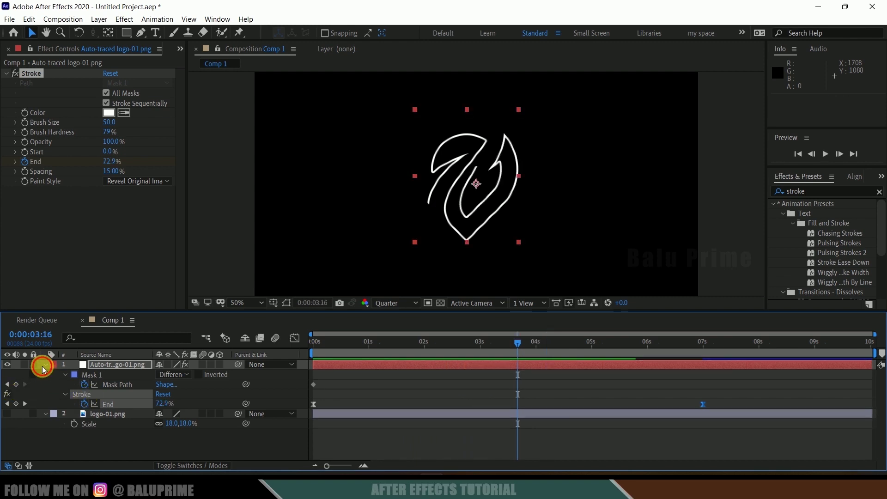
- Pre-compose the auto-traced logo layer with all attributes moved into the new composition, and make the resulting layer 3D
click(43, 365)
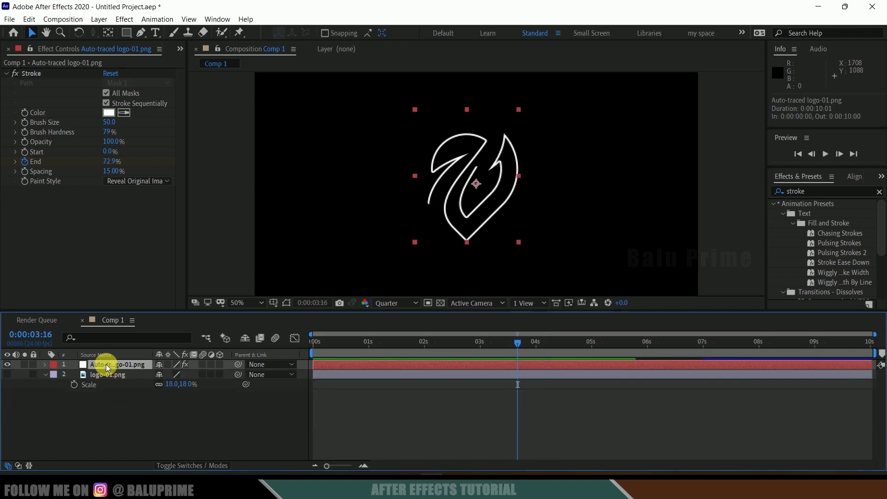
right_click(106, 364)
click(158, 303)
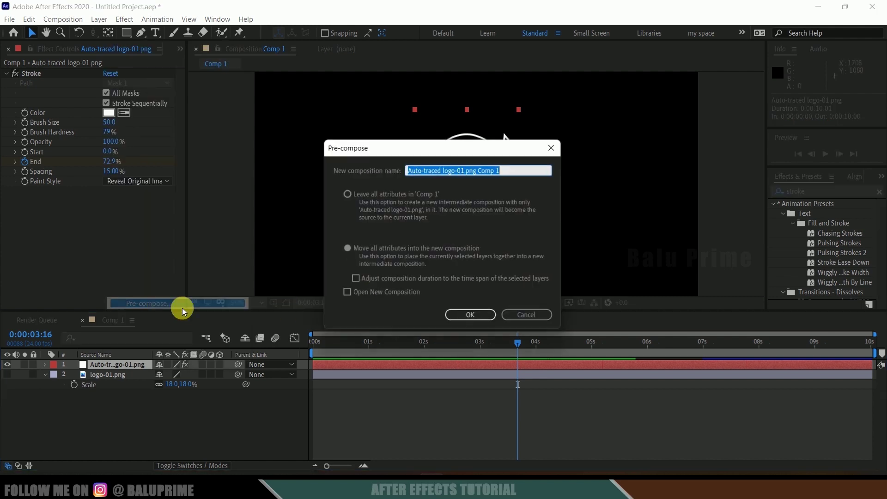
click(463, 315)
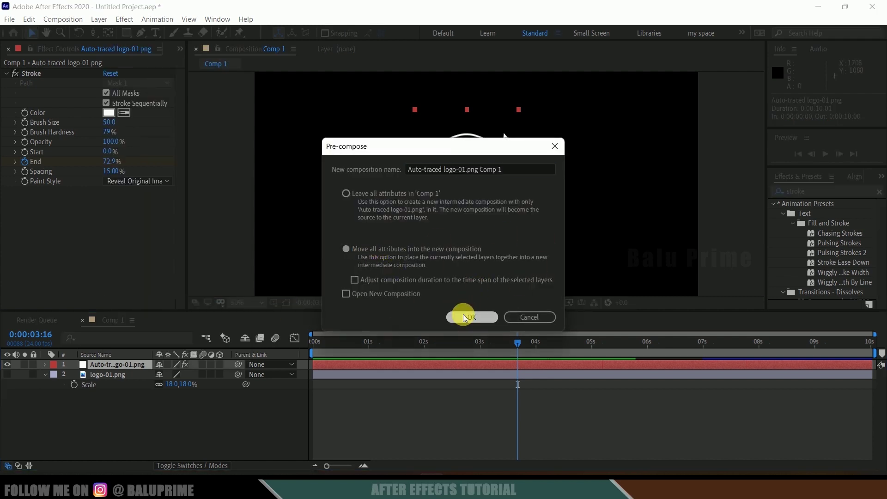
click(220, 365)
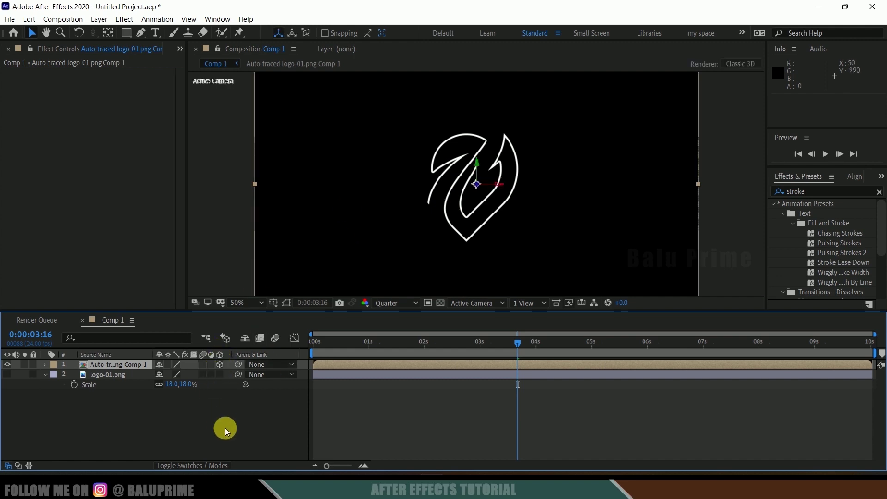
click(176, 462)
click(176, 462)
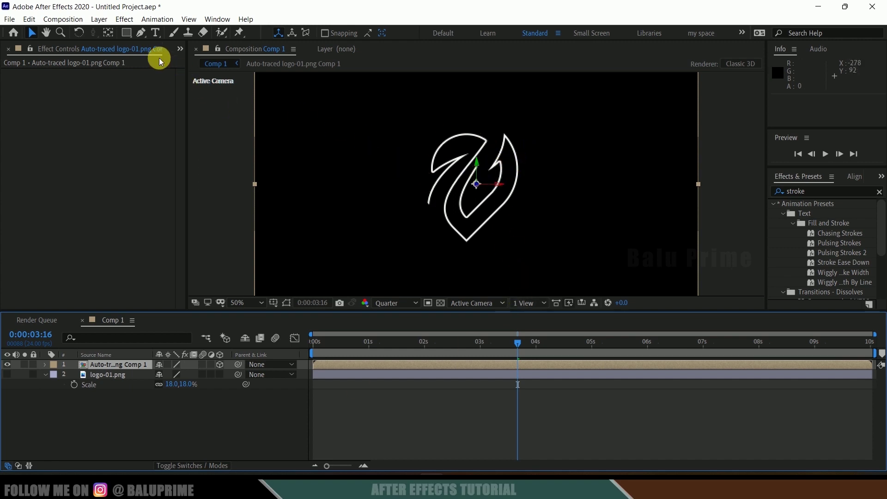
- Add a two-node camera layer with the 35mm preset
click(99, 19)
mouse_move(113, 31)
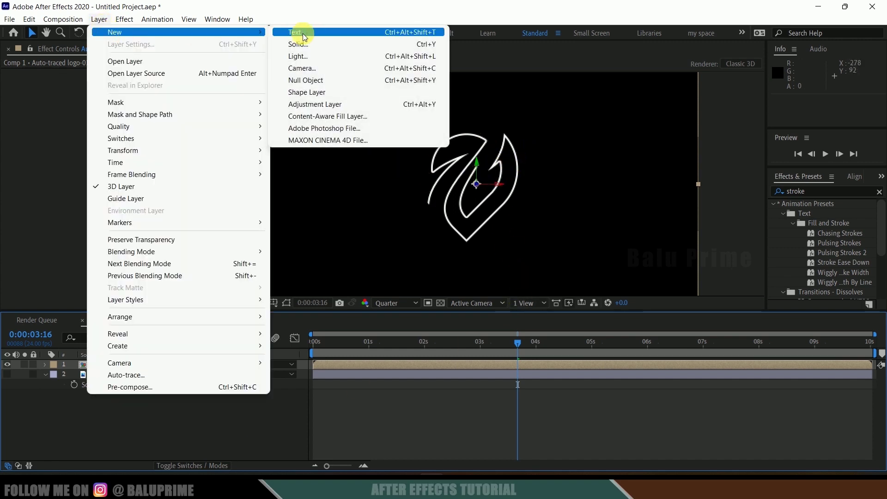
click(298, 68)
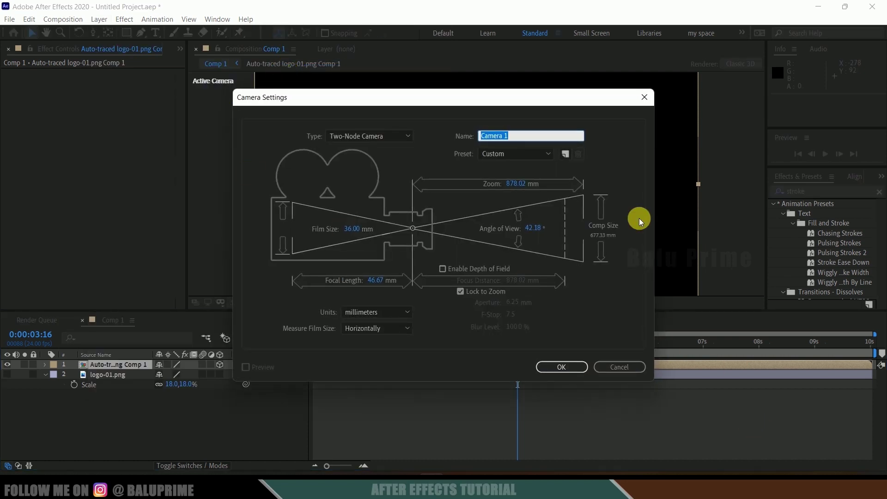
click(536, 154)
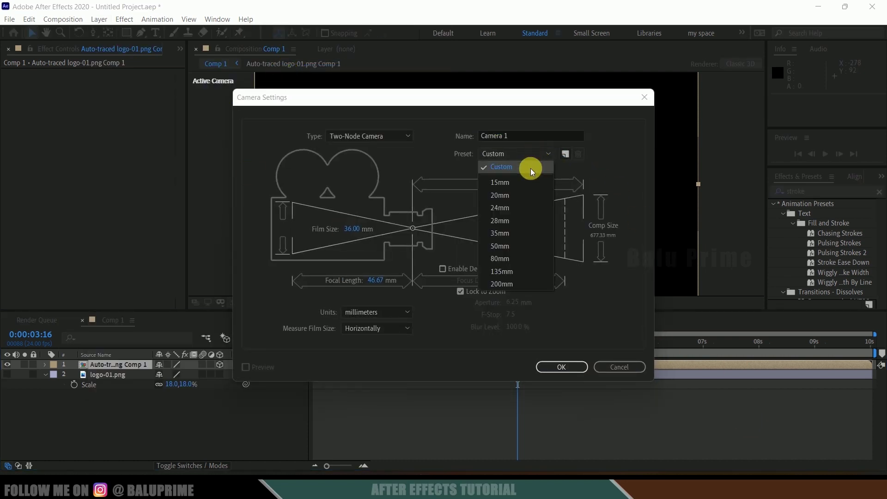
click(519, 233)
click(563, 367)
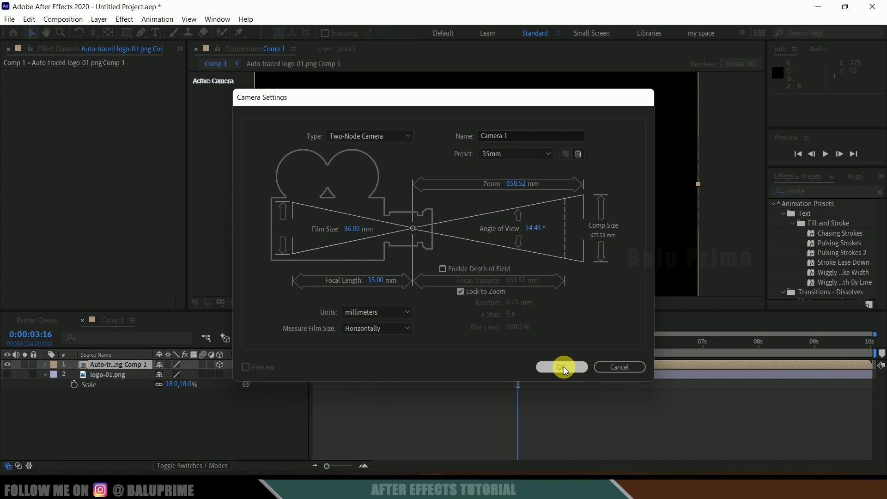
- Orbit the camera with the Unified Camera tool to see the logo tilted from a low, flattened angle
click(93, 32)
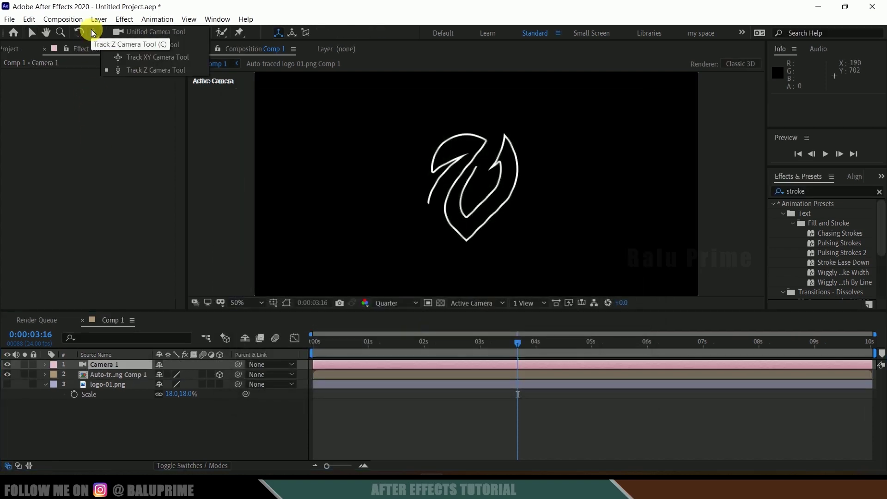
click(156, 33)
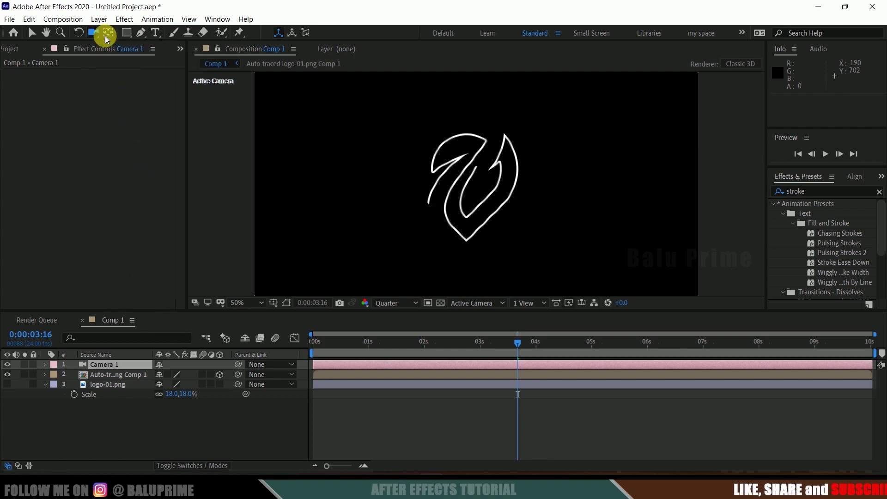
drag(471, 153, 481, 175)
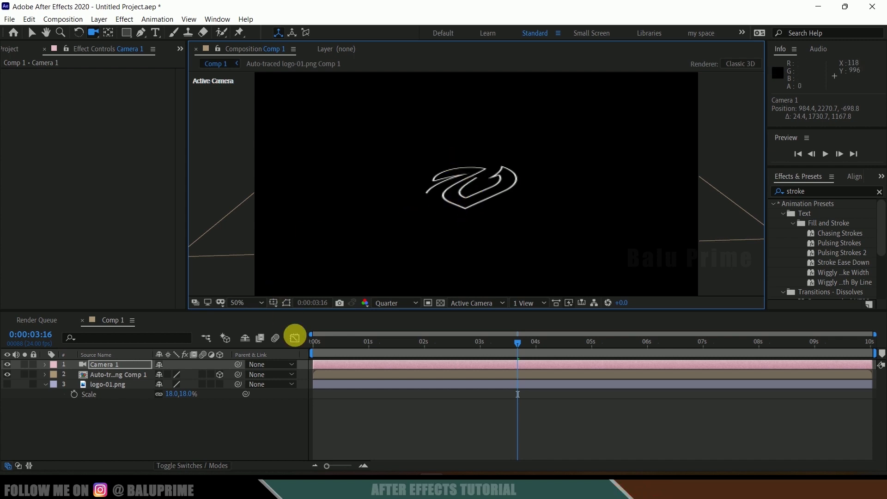
- Duplicate the pre-composed logo layer and set the copy's Z position to -1
click(122, 375)
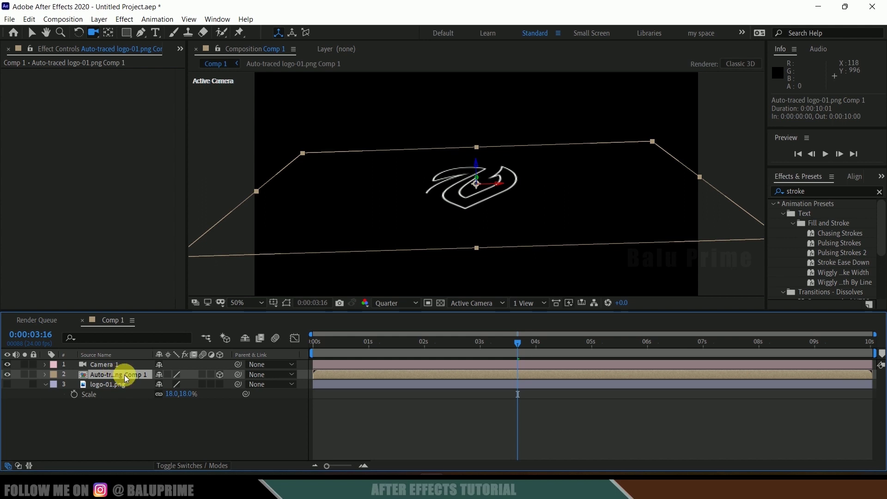
click(126, 409)
click(107, 375)
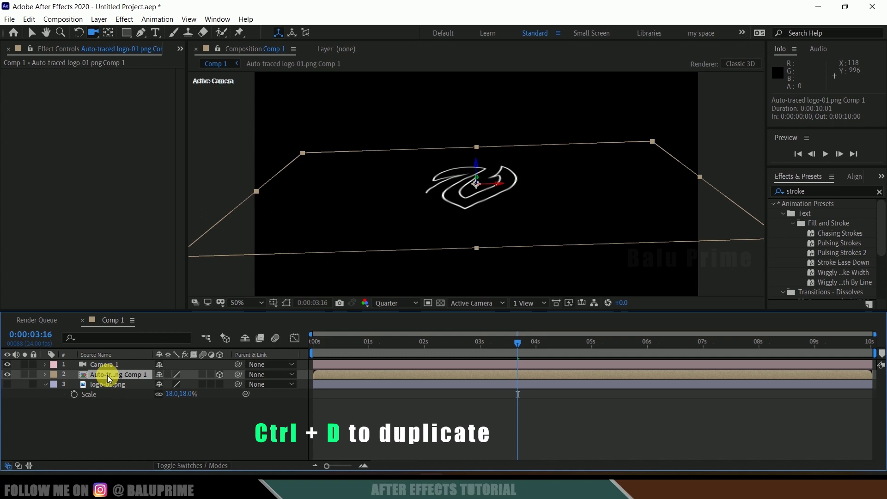
key(ctrl+d)
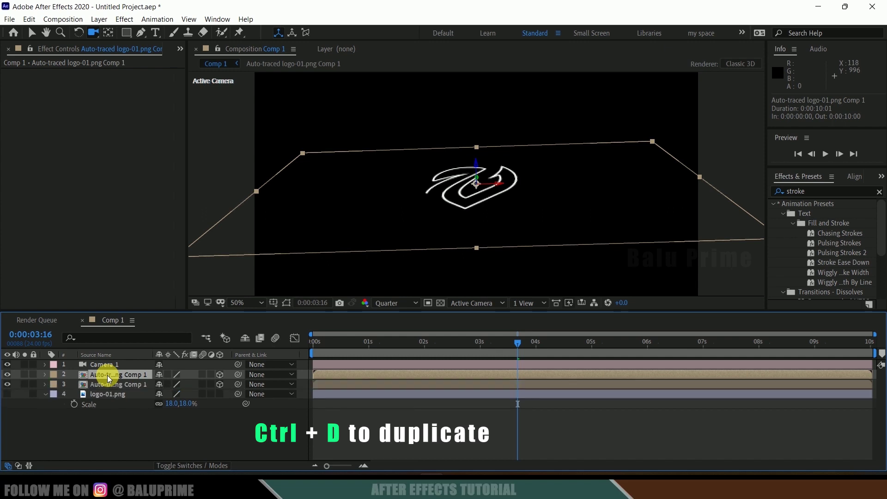
key(p)
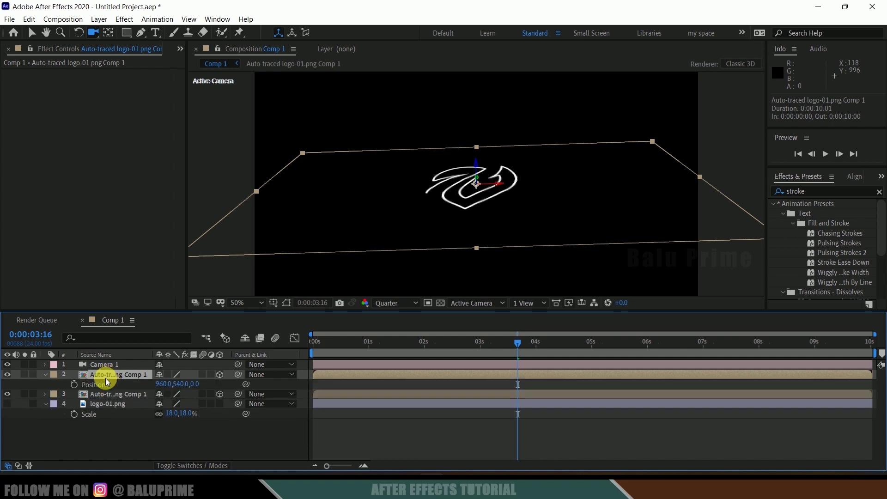
text(1)
click(200, 388)
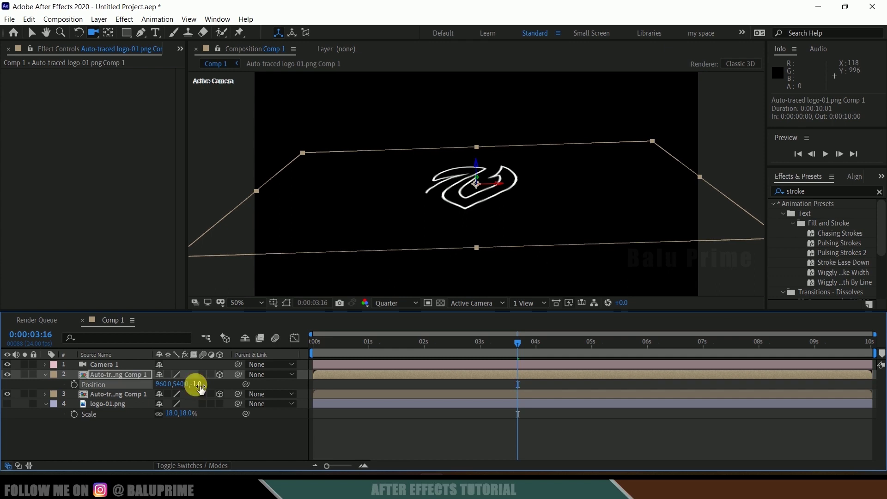
- Duplicate the offset logo layer 16 times to build a stack of copies
click(101, 376)
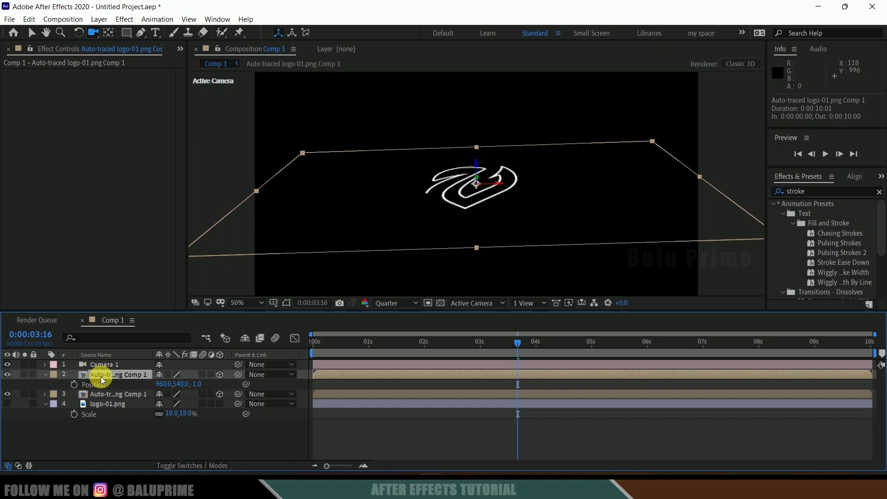
key(ctrl+d)
key(ctrl+d)
key(ctrl+d)
key(ctrl+d)
key(ctrl+d)
key(ctrl+d)
key(ctrl+d)
key(ctrl+d)
key(ctrl+d)
key(ctrl+d)
key(ctrl+d)
key(ctrl+d)
key(ctrl+d)
key(ctrl+d)
key(ctrl+d)
key(ctrl+d)
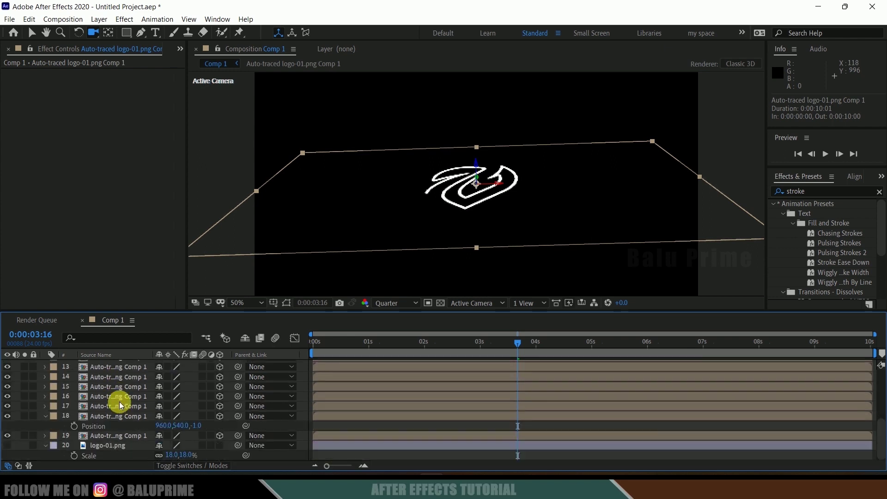
- Show the Position property of all the offset logo copies, and select the original pre-composed logo layer beneath them
scroll(119, 401, up, 5)
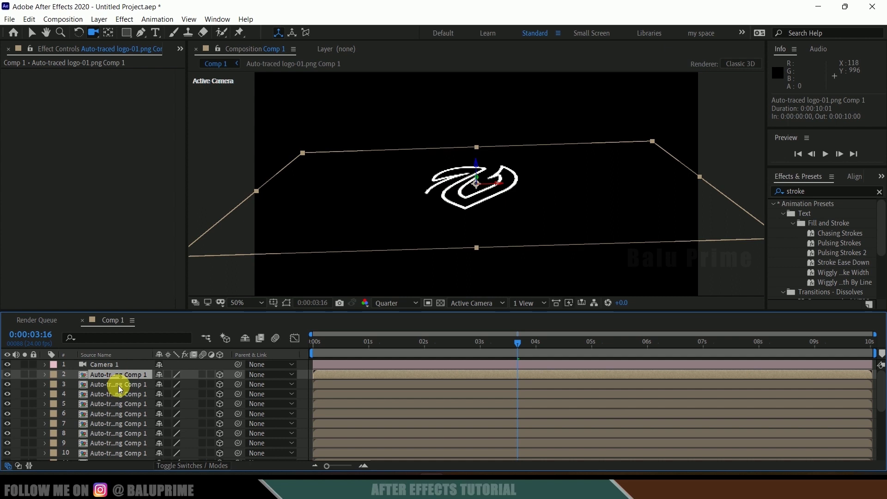
scroll(123, 398, down, 5)
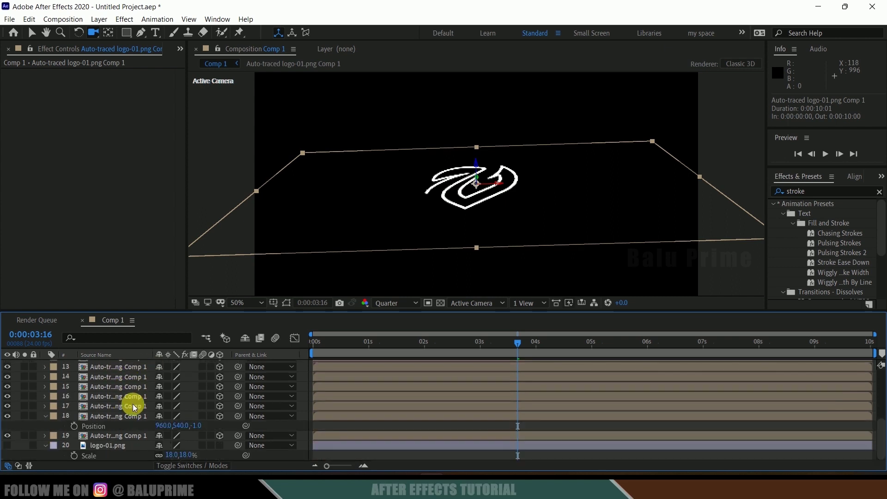
shift+click(121, 415)
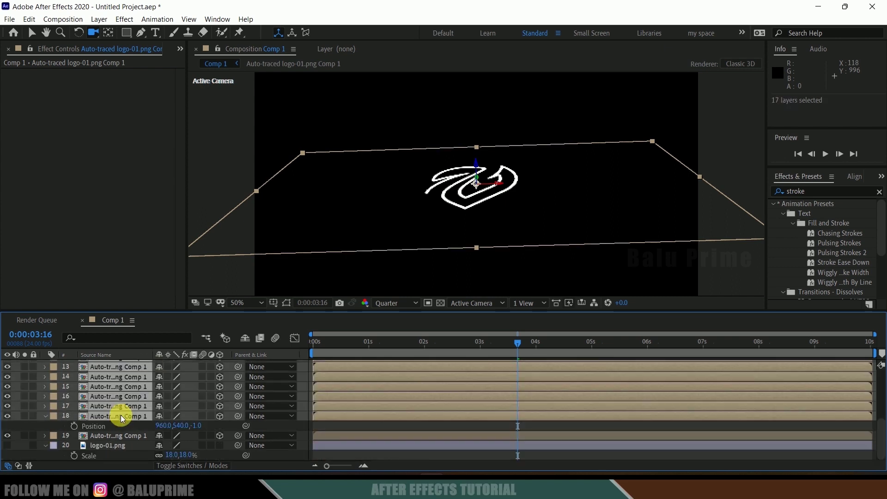
key(p)
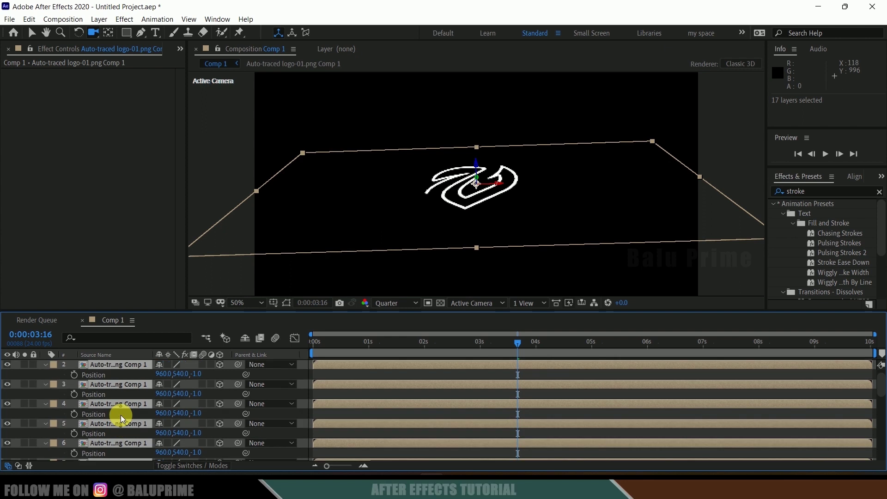
scroll(120, 415, down, 4)
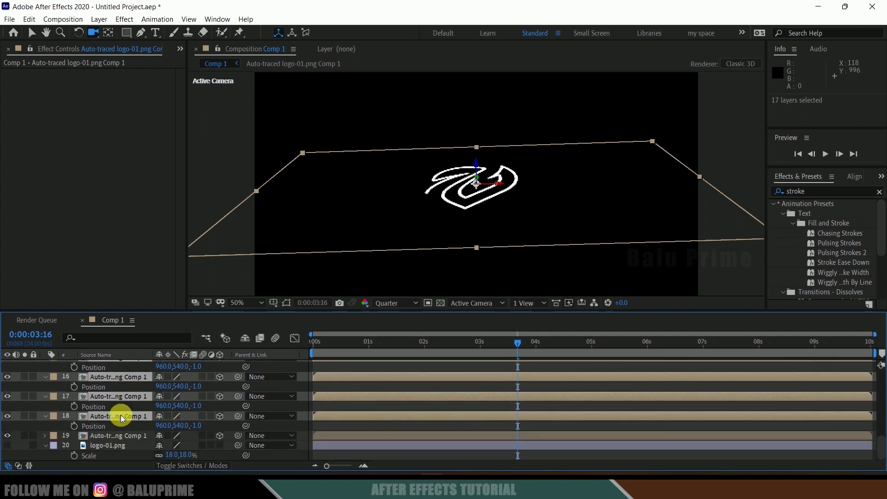
click(140, 434)
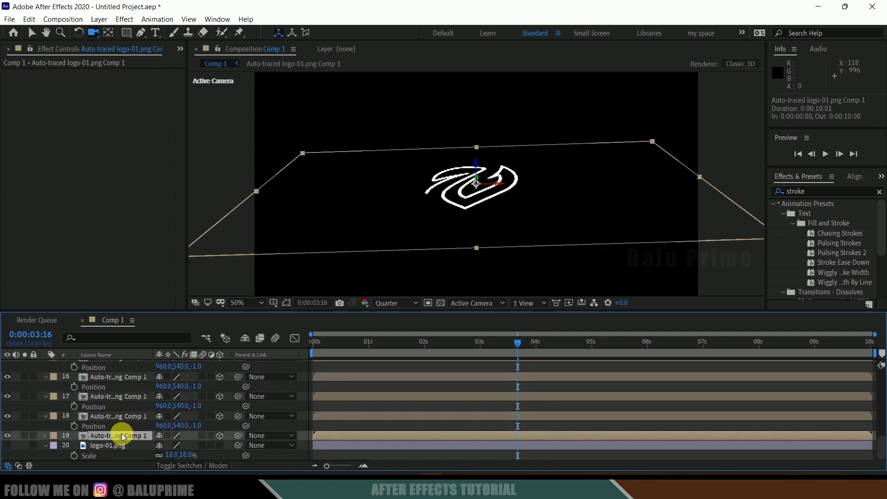
- Show the original logo layer's Position and set the Z positions of the copies on layers 17, 16 and 15 to -2, -3 and -4
key(p)
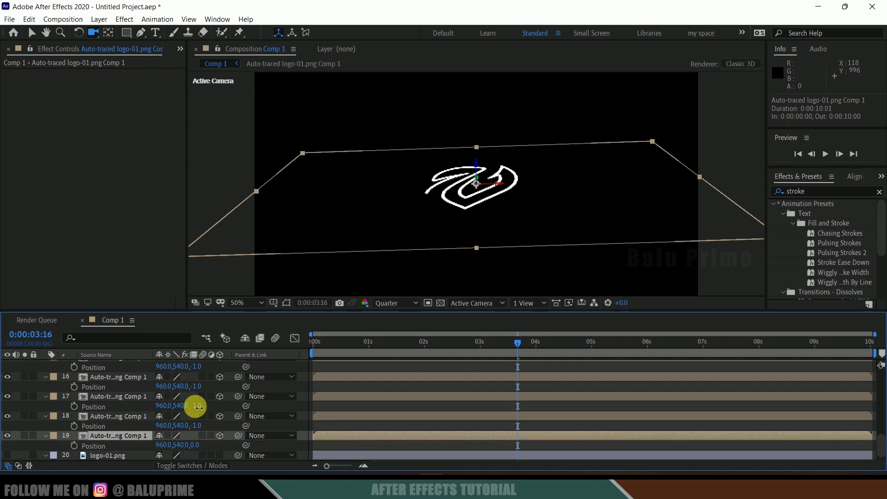
key(Return)
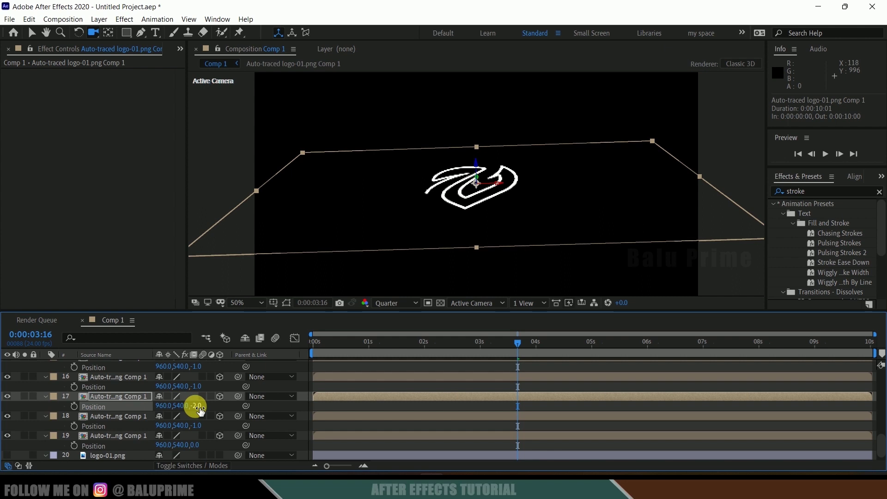
text(-3)
key(Return)
scroll(187, 388, up, 2)
click(196, 397)
text(-4)
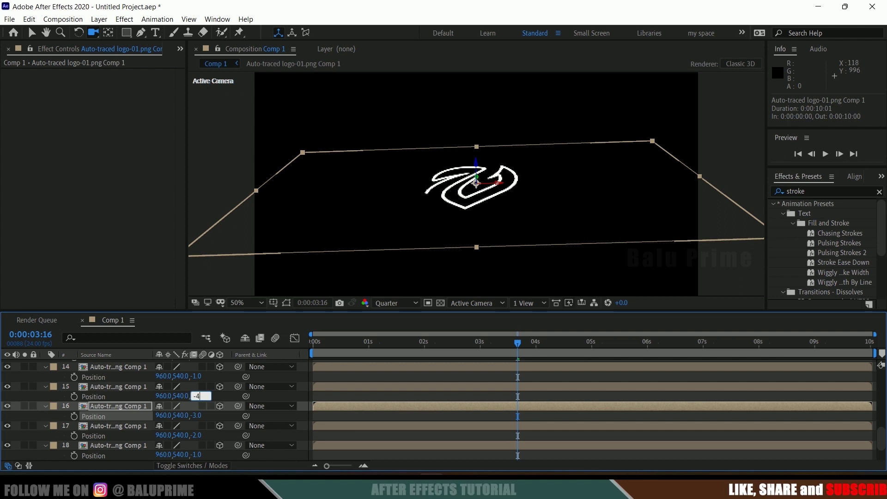
key(Return)
- Step the Z positions of the remaining logo copies by -1 each, from -5 on layer 14 up to -17 on layer 2
scroll(212, 395, up, 1)
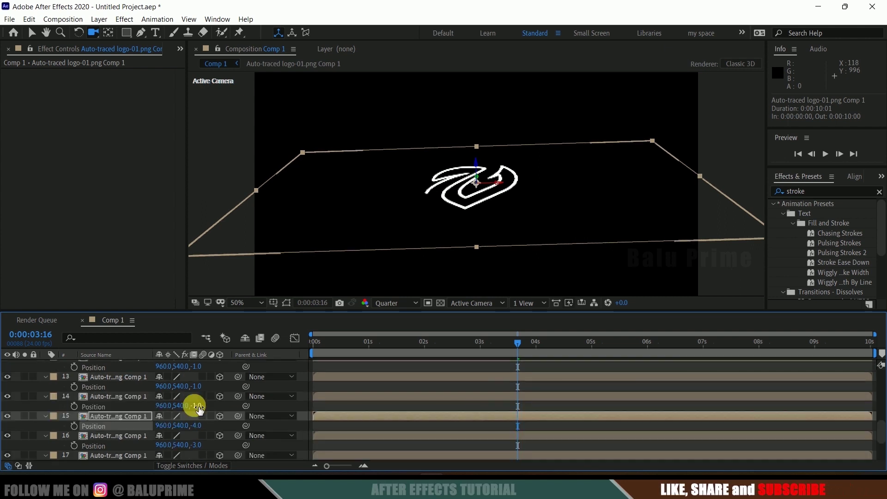
click(196, 406)
text(-5)
key(Return)
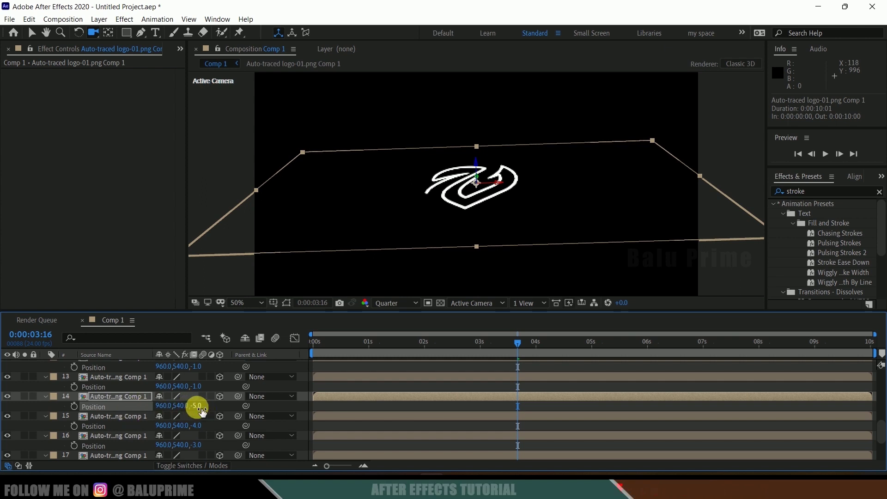
click(198, 386)
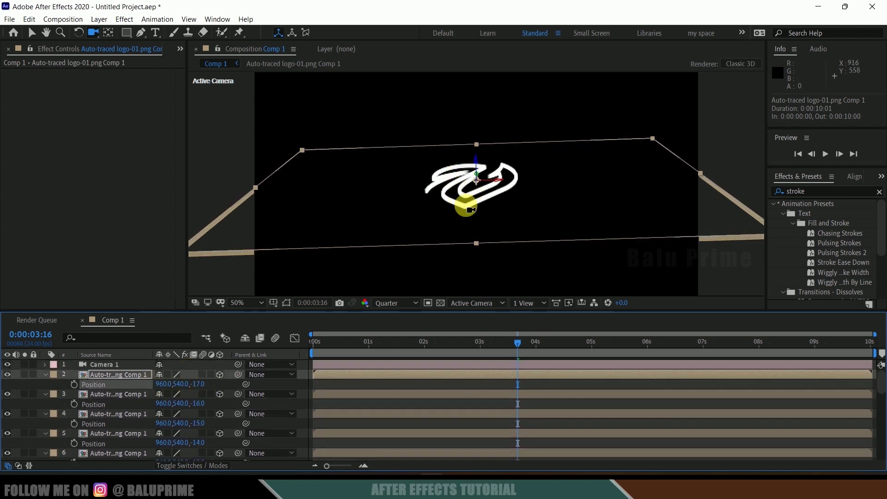
- Select all 18 stacked logo layers, collapse their Position properties, and deselect them
scroll(142, 402, down, 10)
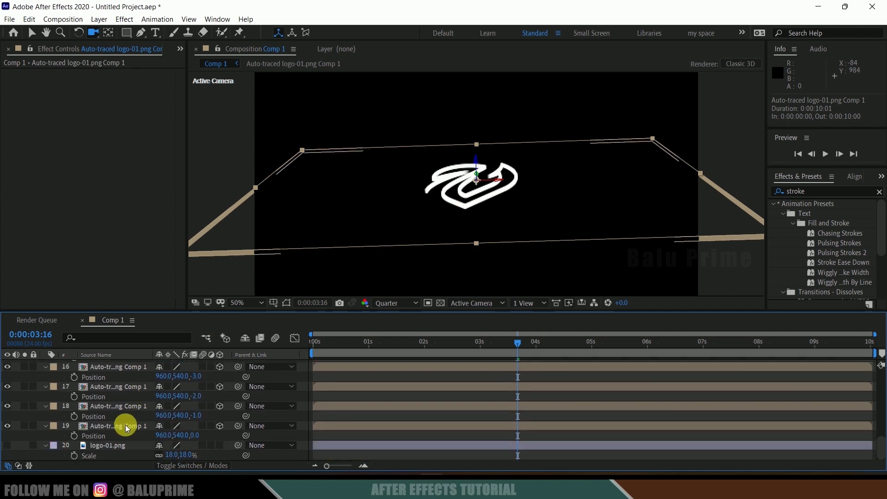
shift+click(126, 425)
key(p)
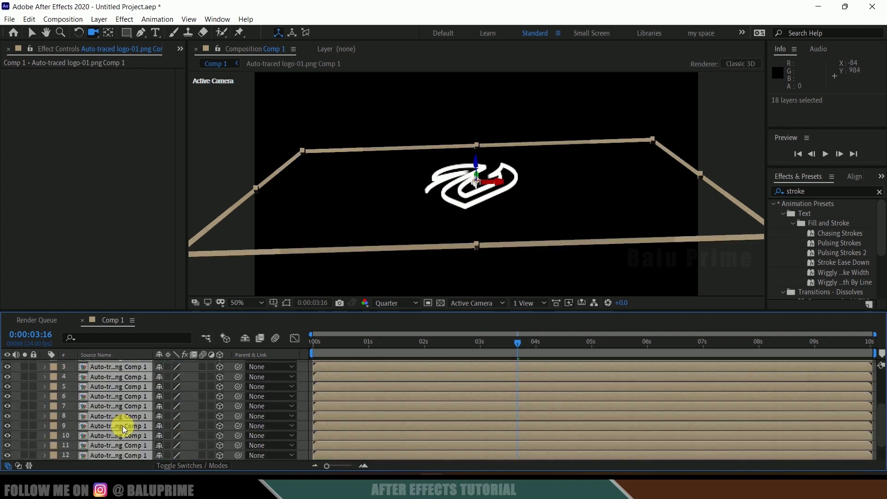
scroll(122, 425, up, 10)
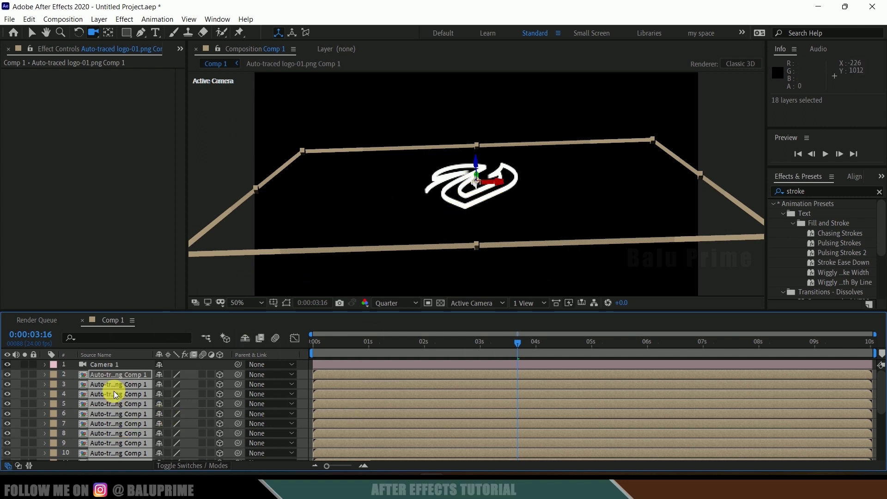
scroll(119, 418, down, 10)
key(F2)
- Open the pre-composed logo from layer 19 and apply the Fill effect to its auto-traced outline layer
click(121, 437)
double_click(117, 436)
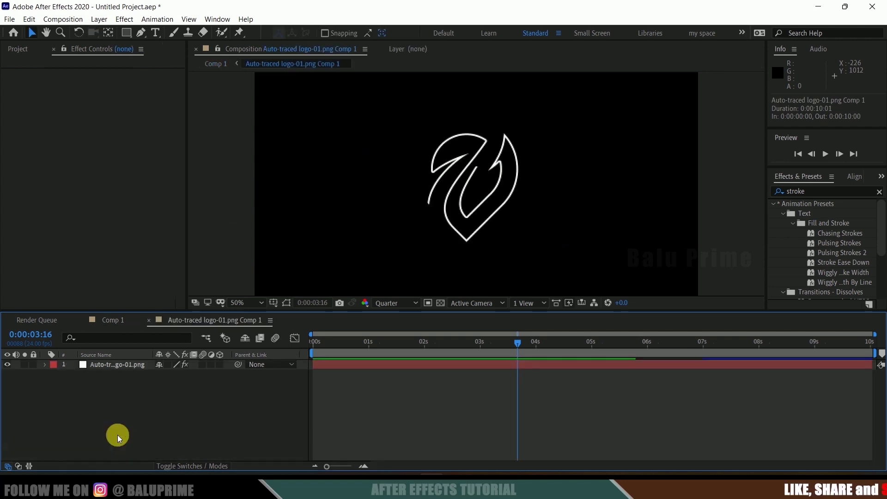
click(118, 365)
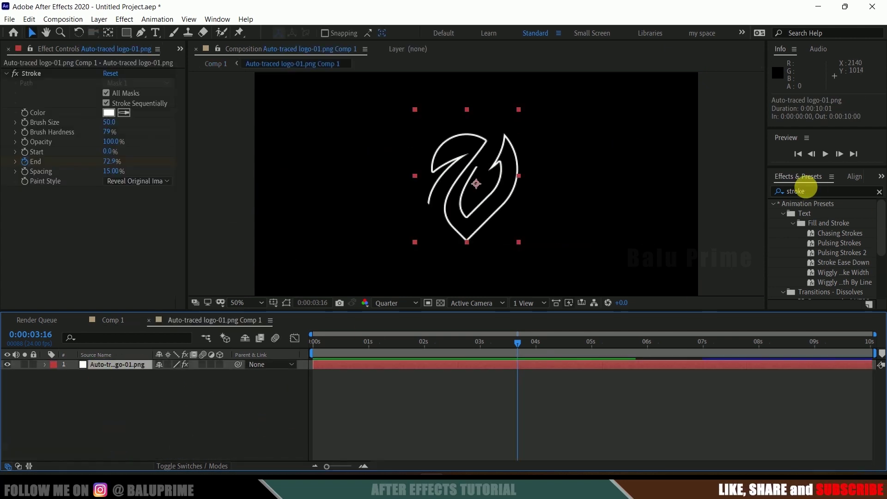
click(860, 191)
text(fill)
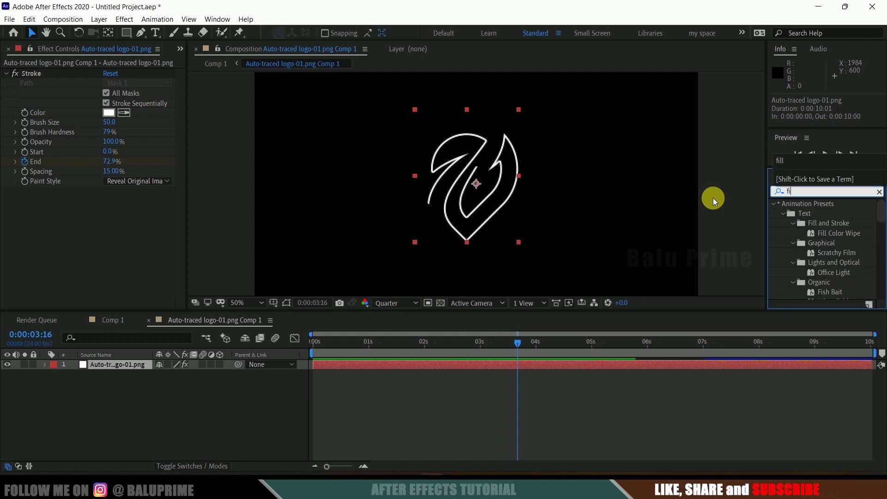
click(812, 263)
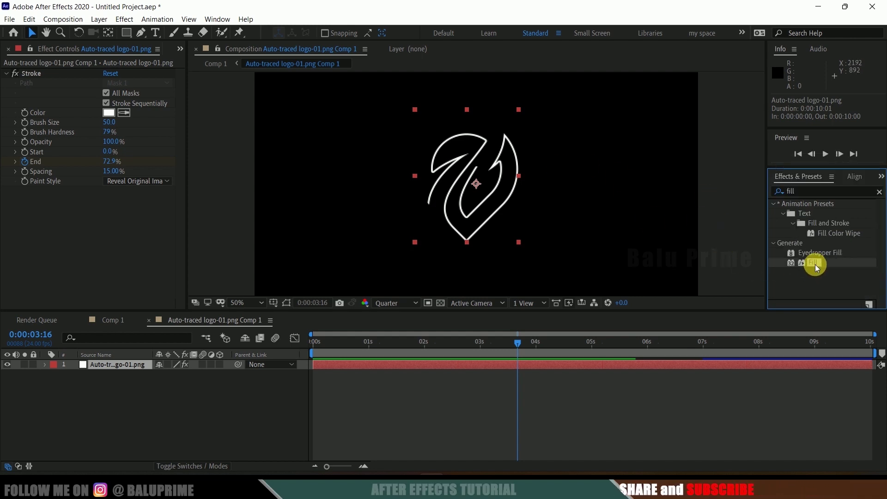
drag(813, 263, 109, 368)
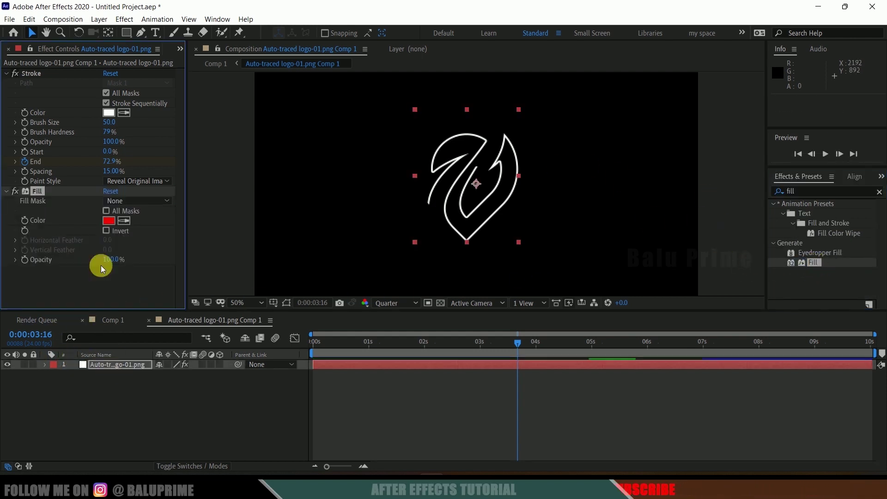
- Set the Fill effect's color to green 00CB89
click(108, 221)
mouse_move(774, 251)
mouse_down()
mouse_move(777, 261)
mouse_move(780, 244)
mouse_up()
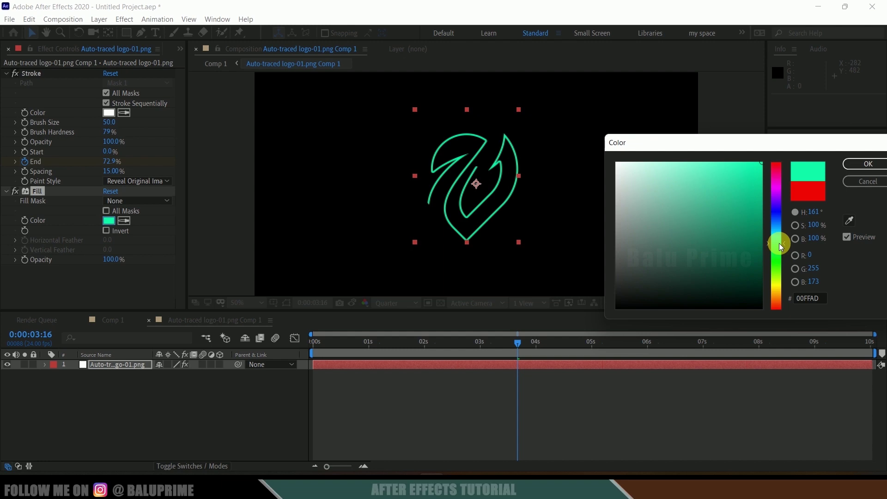
mouse_move(739, 213)
mouse_down()
mouse_move(769, 242)
mouse_move(785, 193)
mouse_up()
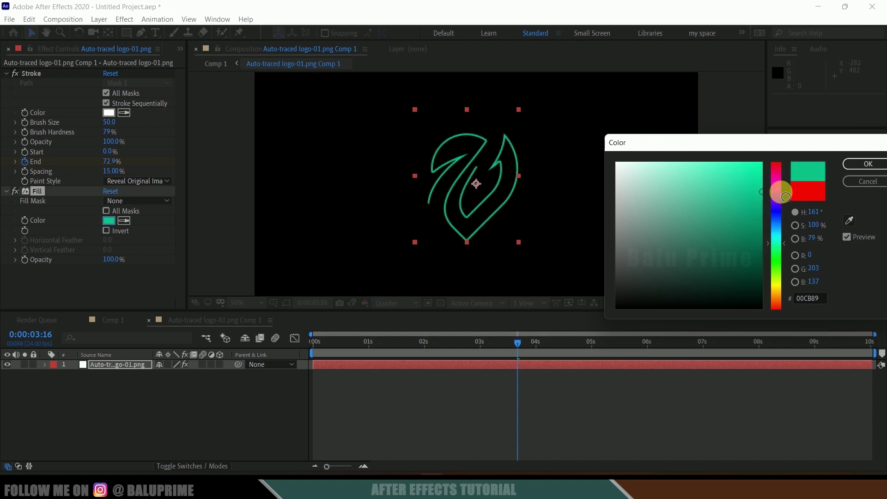
click(855, 164)
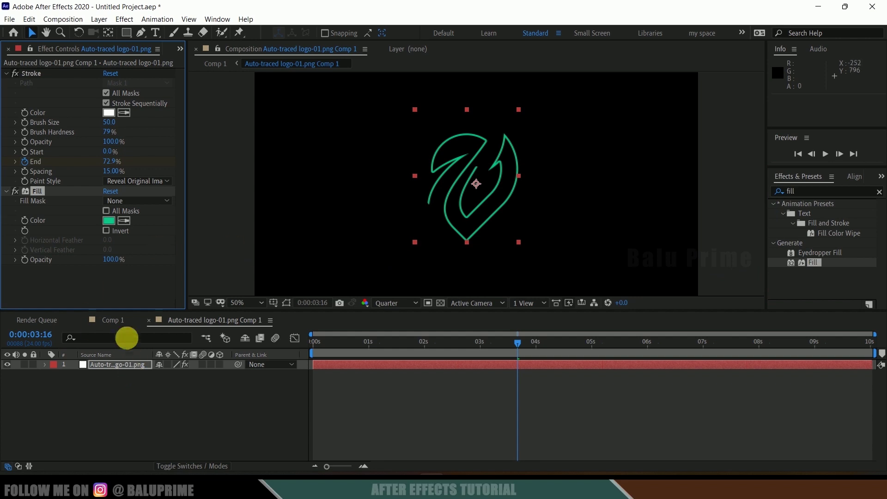
- Return to Comp 1 and create a black comp-size solid named bg just above the logo-01.png layer
click(121, 322)
click(478, 201)
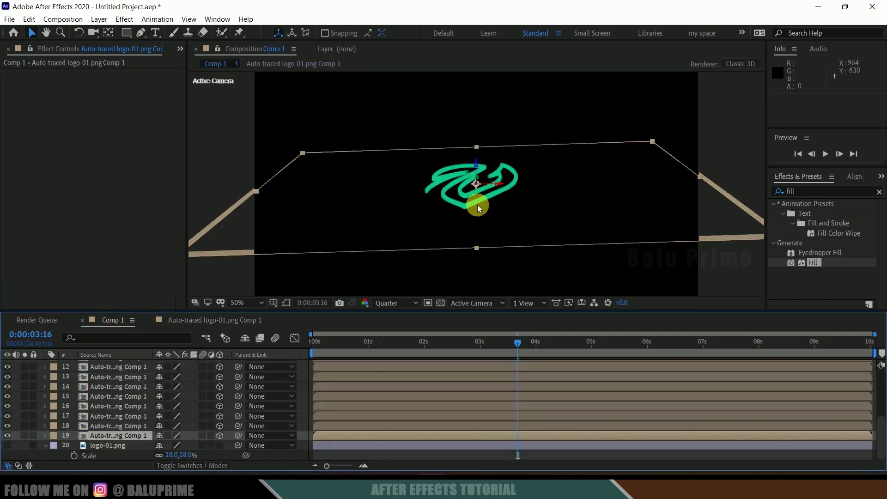
click(119, 426)
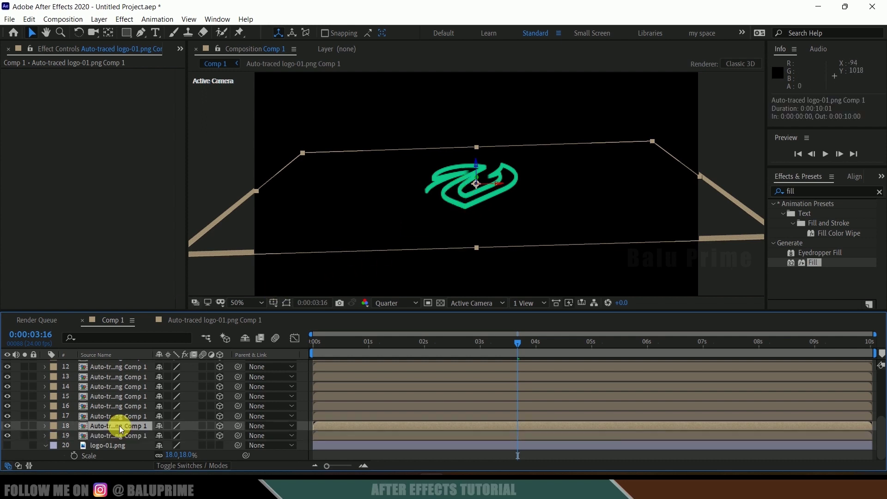
click(108, 445)
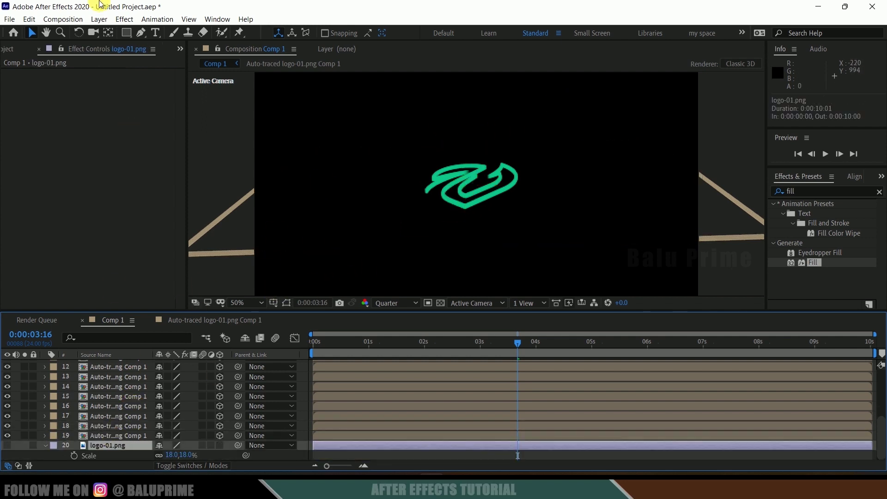
click(99, 19)
mouse_move(256, 41)
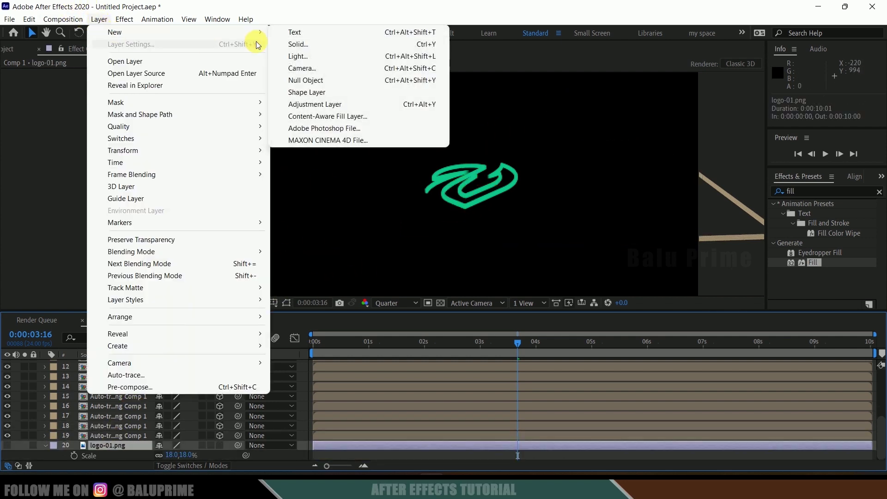
click(318, 46)
text(bg)
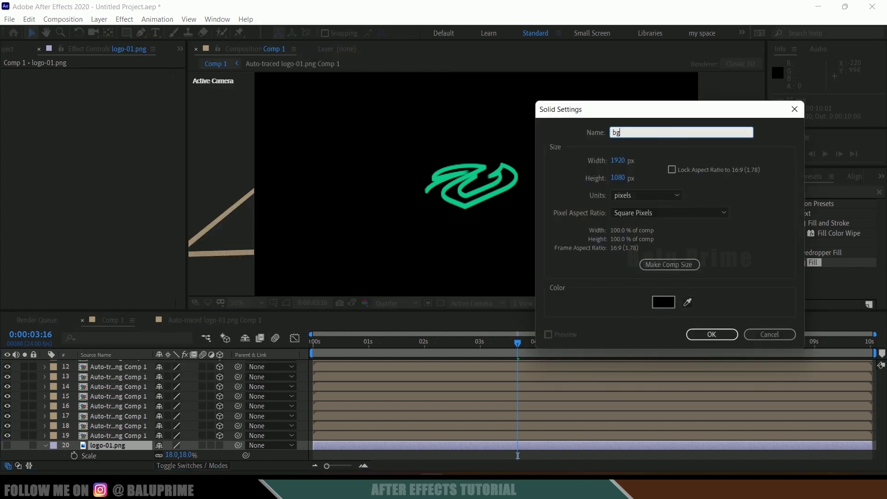
click(667, 261)
click(713, 334)
- Search the effects for "ramp" and apply Gradient Ramp to the bg solid
click(804, 191)
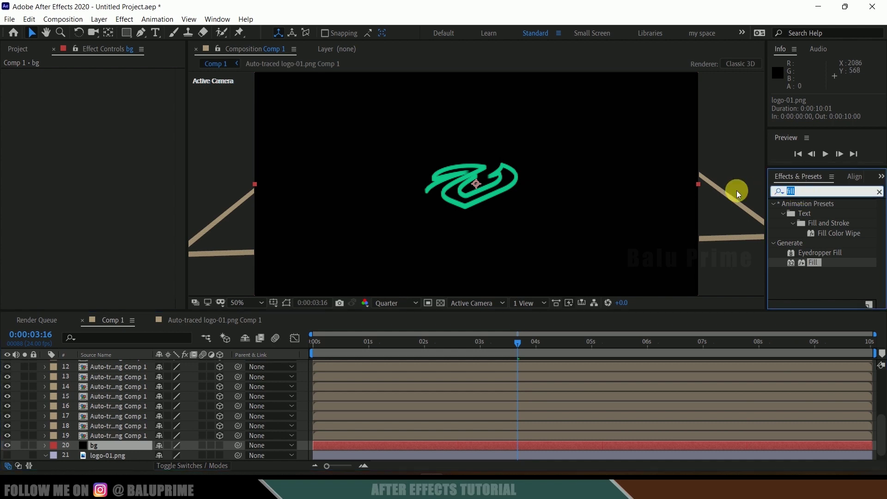
text(ramp)
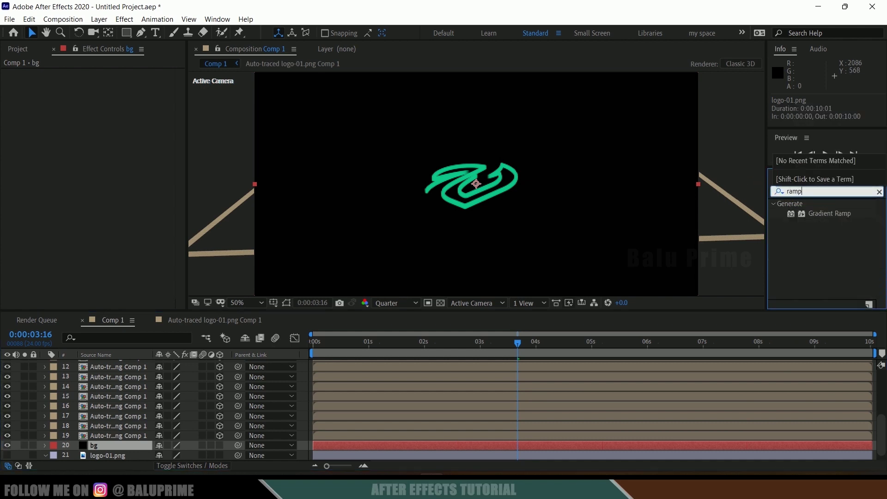
click(822, 215)
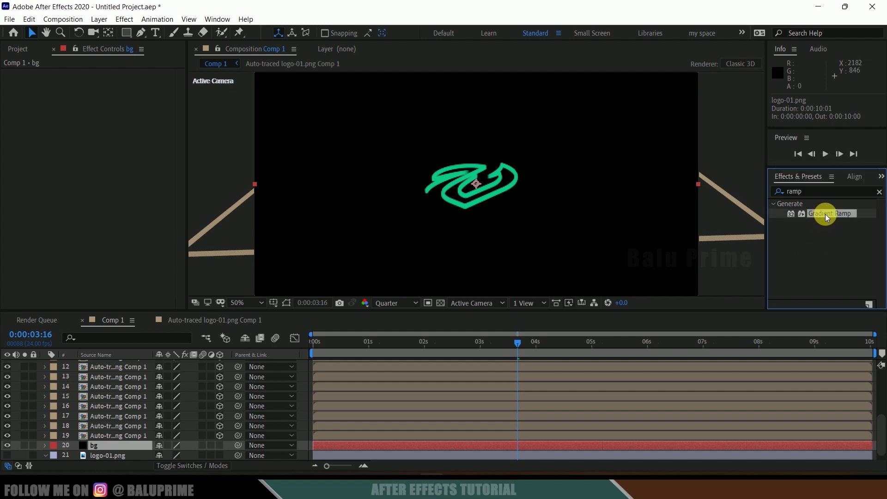
drag(829, 215, 115, 445)
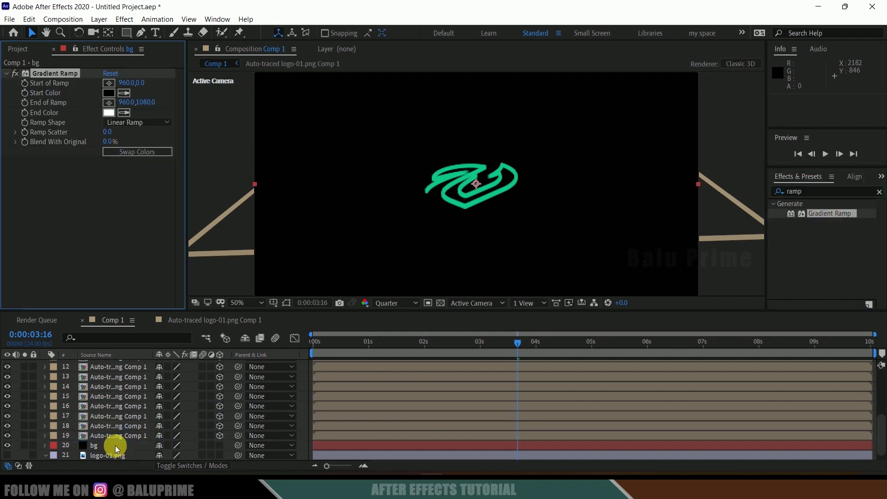
- Set the Gradient Ramp's End Color to green 00CB89 by sampling it from the logo in the composition
click(108, 117)
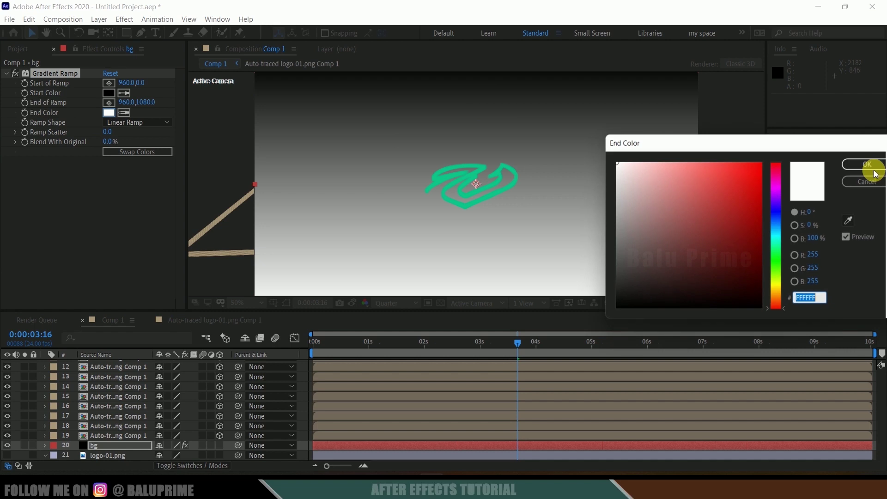
click(849, 221)
click(507, 197)
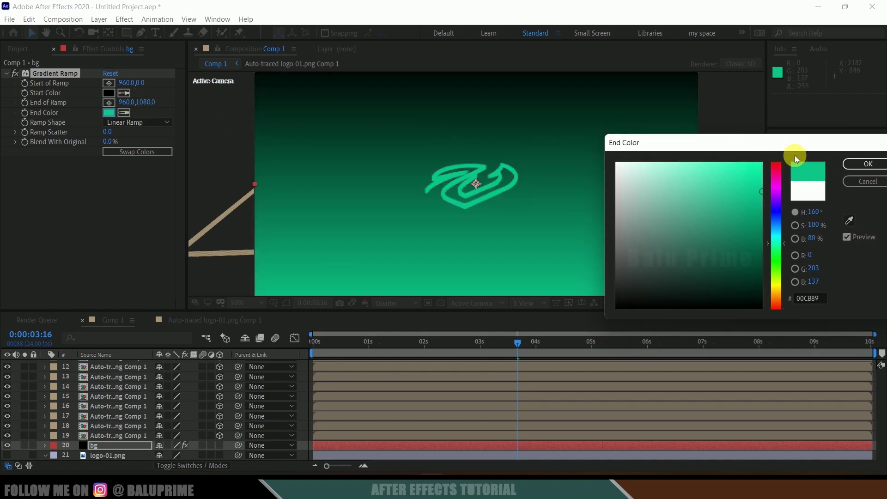
click(855, 164)
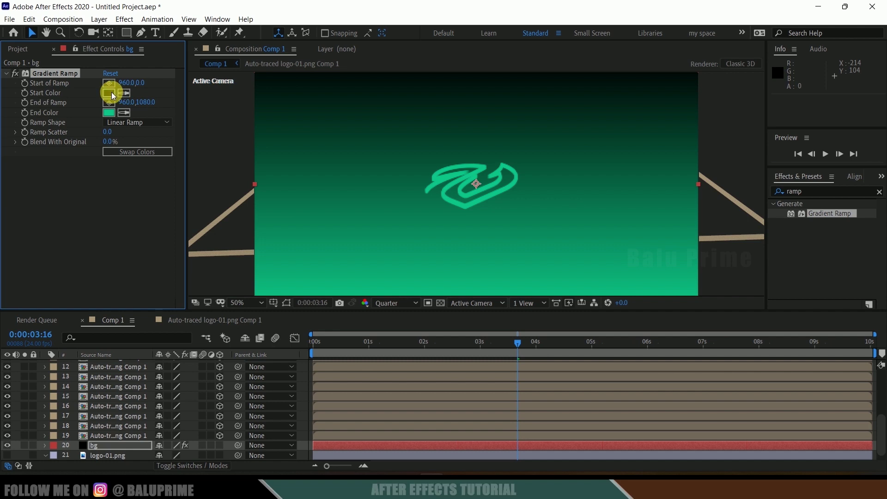
- Sample the logo green for the Gradient Ramp's Start Color and darken it to 004A32
click(109, 92)
click(849, 220)
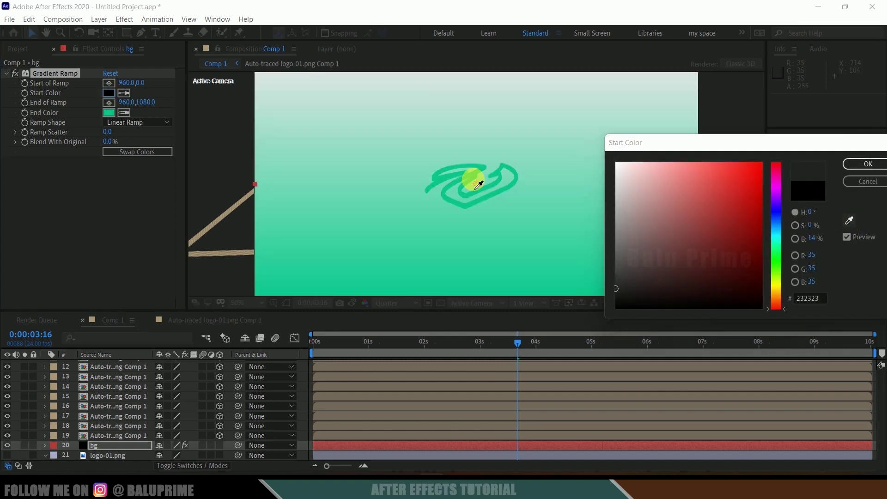
click(484, 202)
drag(762, 210, 773, 271)
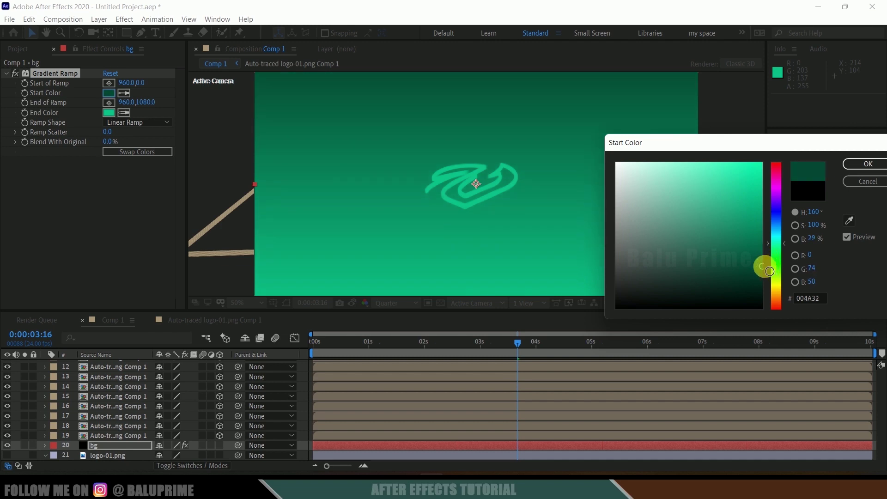
click(853, 170)
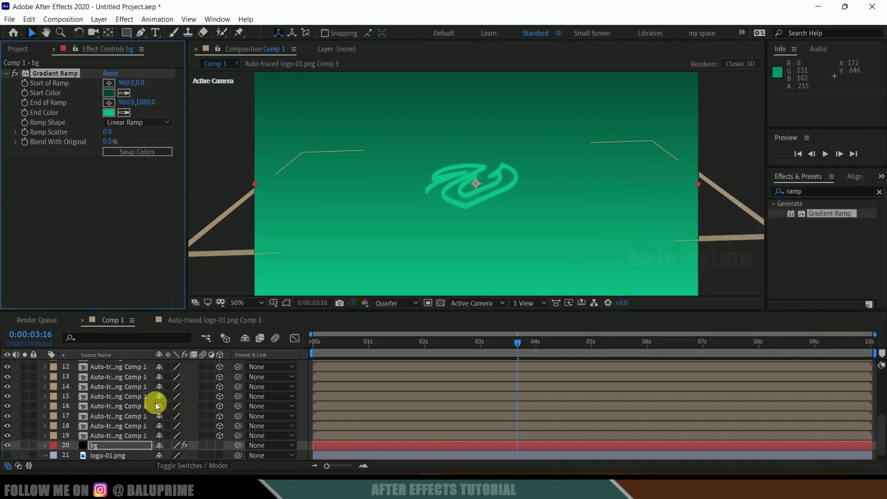
- Move the bg layer below logo-01.png at the end of the layer stack and preview the animation from the start
drag(113, 449, 104, 454)
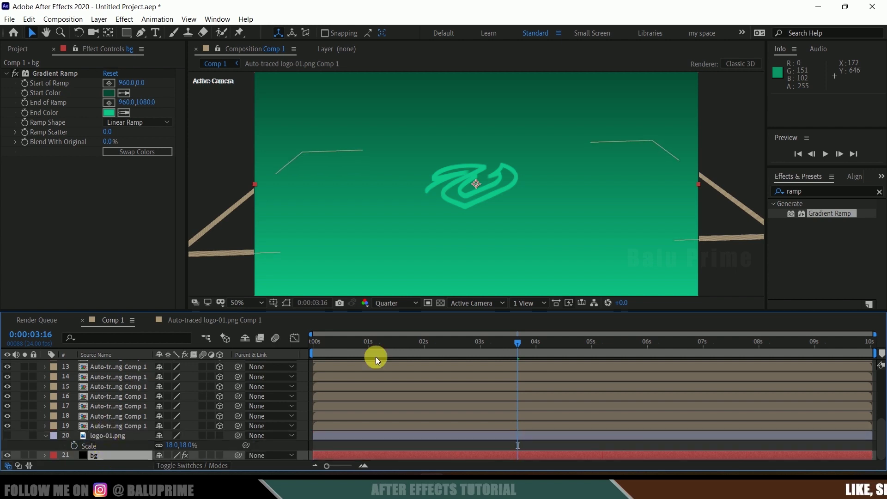
key(Home)
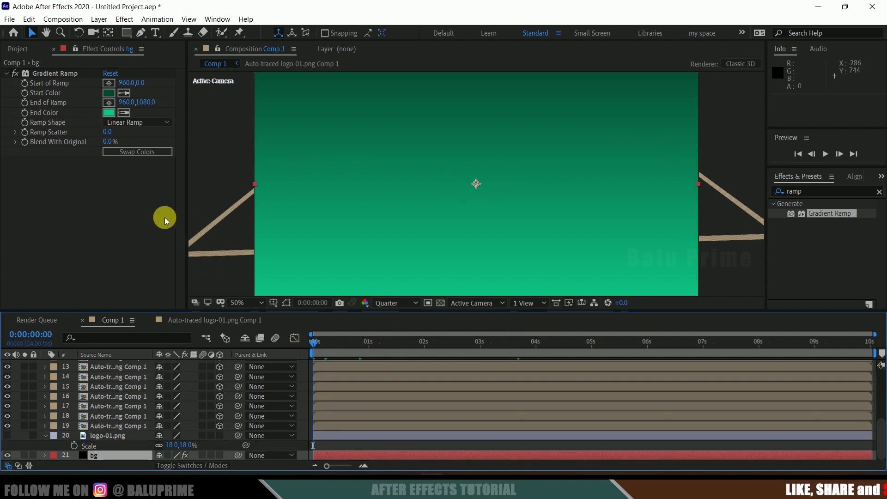
key(space)
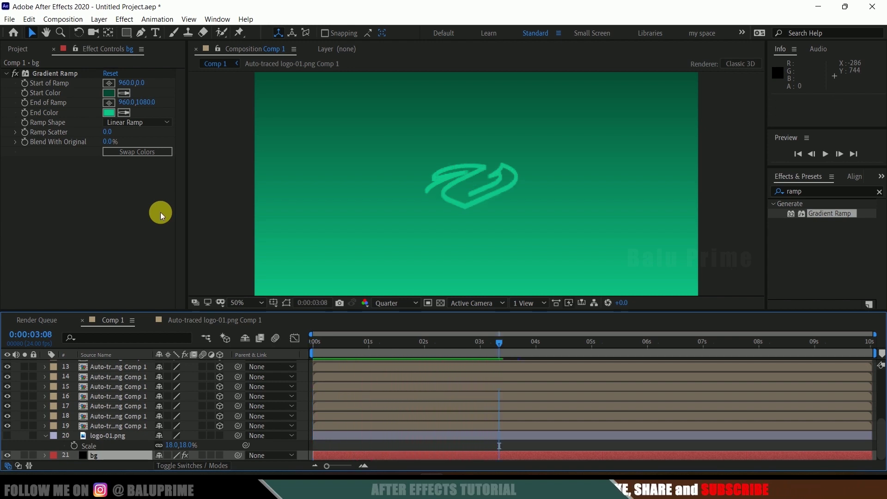
- Apply the Fill effect to the lowest Auto-traced copy, layer 19, and set its color to black 000000
key(space)
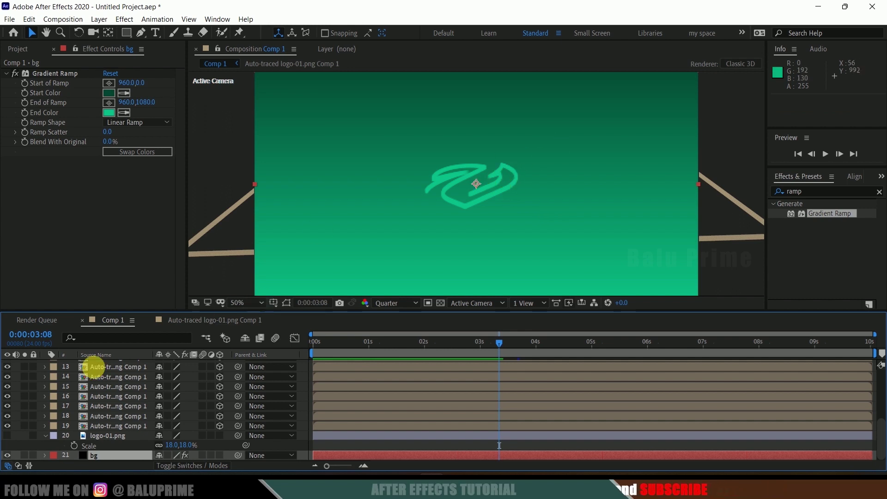
click(115, 427)
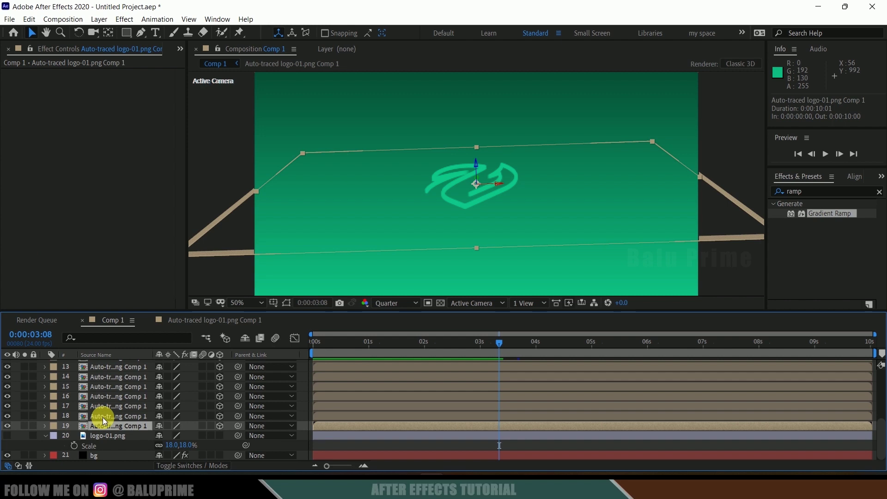
click(804, 191)
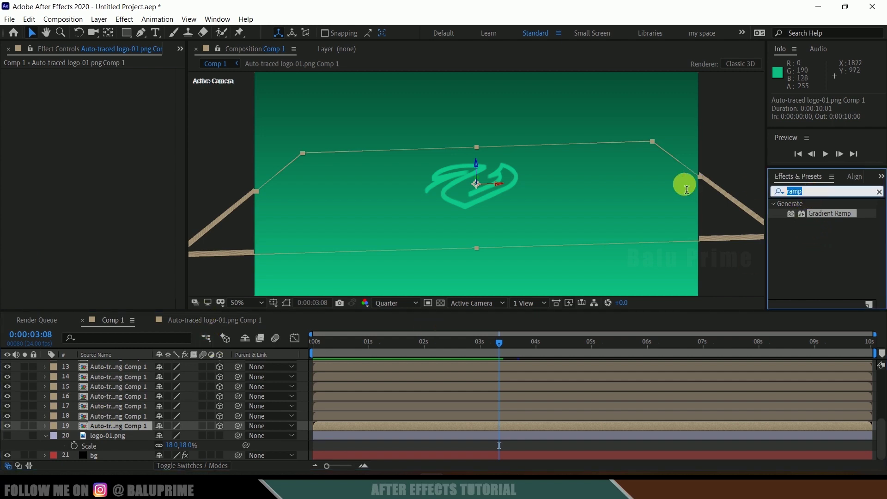
text(fill)
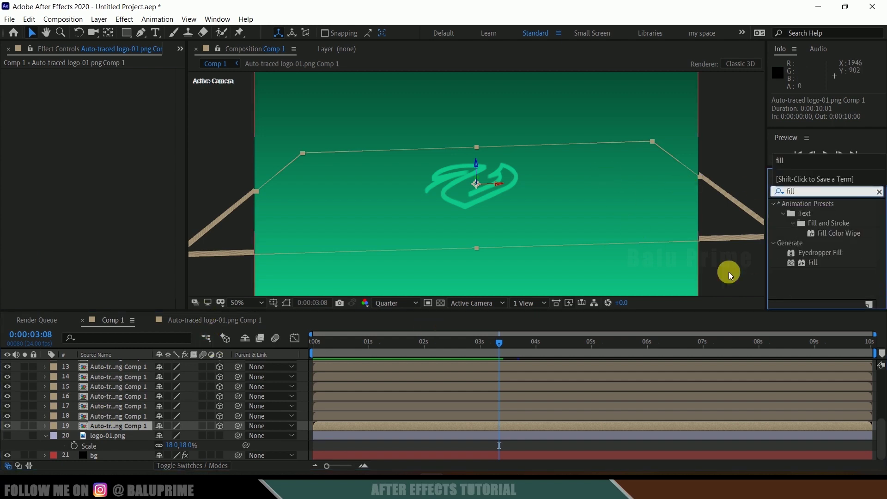
drag(814, 262, 114, 428)
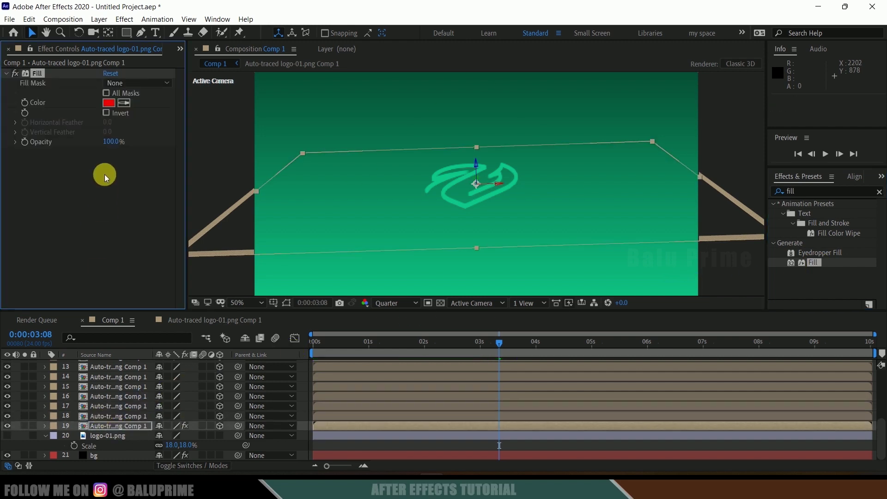
click(109, 103)
click(664, 297)
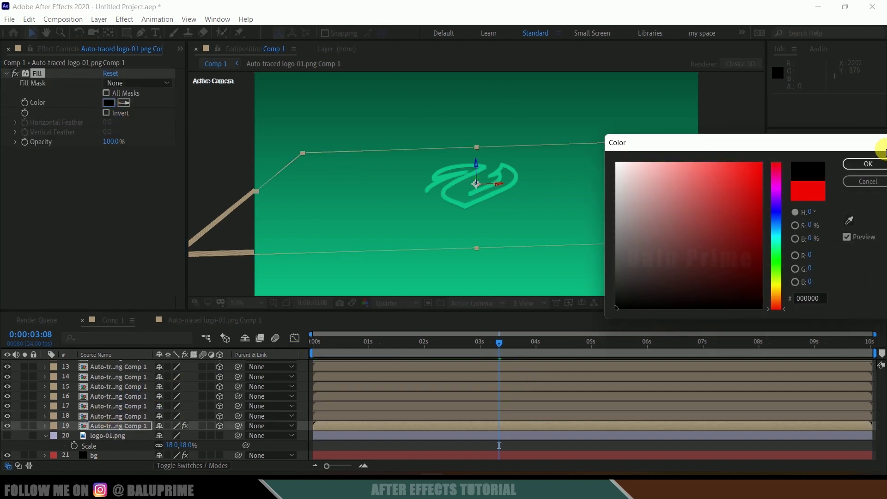
click(858, 167)
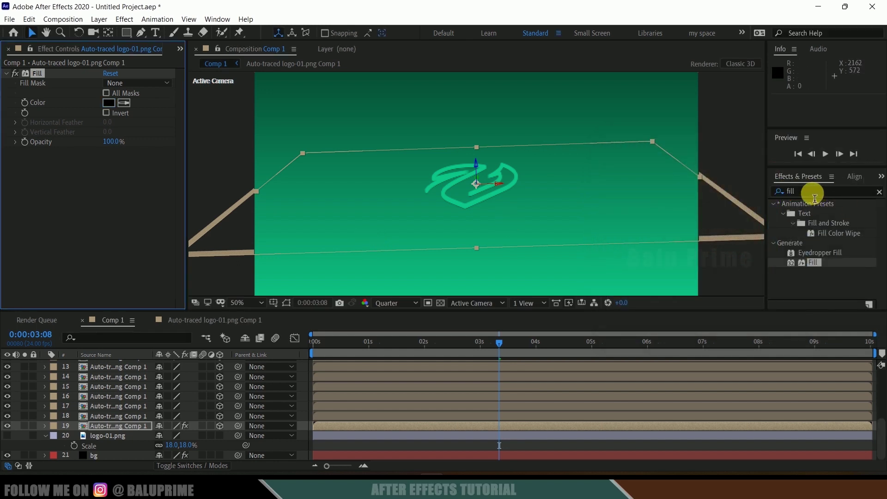
- Search the effects for "fast" and apply CC Radial Fast Blur to the black Auto-traced copy, layer 19
click(775, 192)
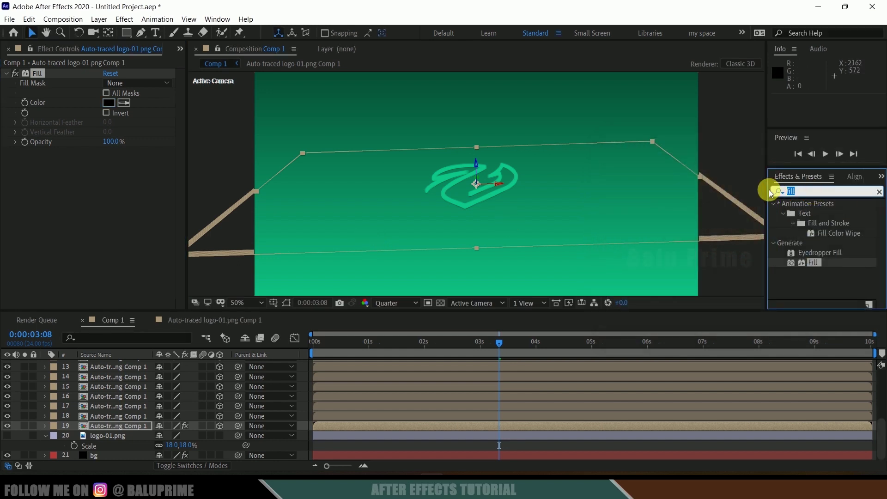
text(fast)
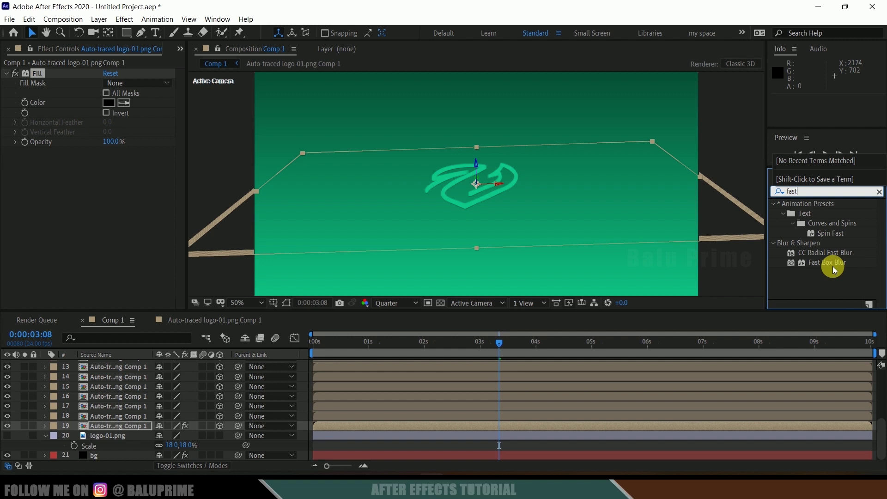
click(820, 254)
mouse_move(820, 254)
mouse_down()
mouse_move(83, 422)
mouse_move(102, 426)
mouse_up()
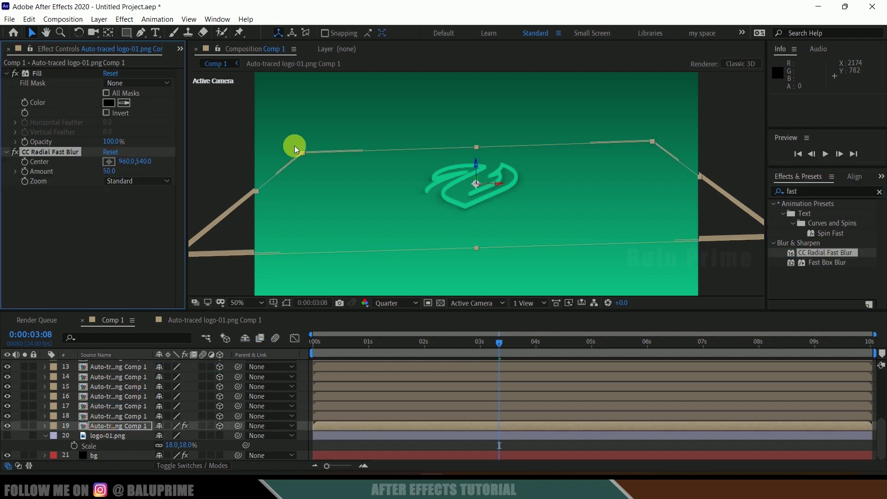
- Place the CC Radial Fast Blur center above and left of the logo at about 573, 200 and set its Amount to 75
click(110, 161)
click(374, 169)
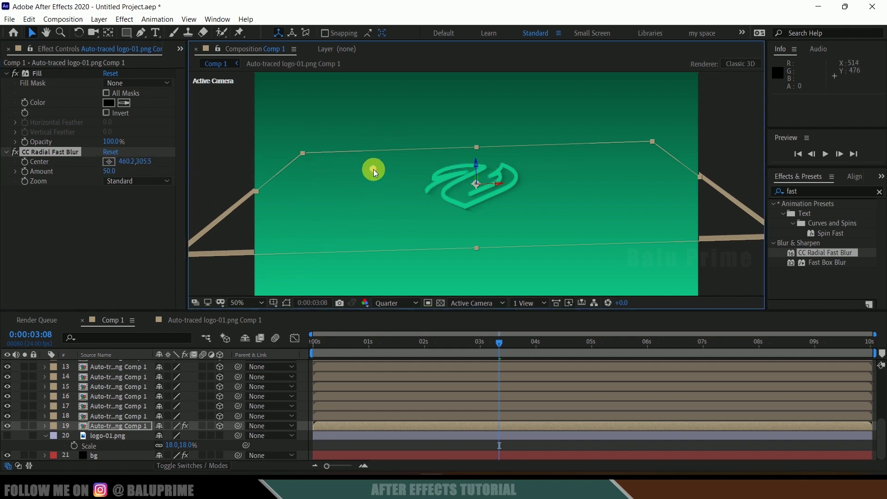
drag(373, 169, 400, 161)
click(110, 171)
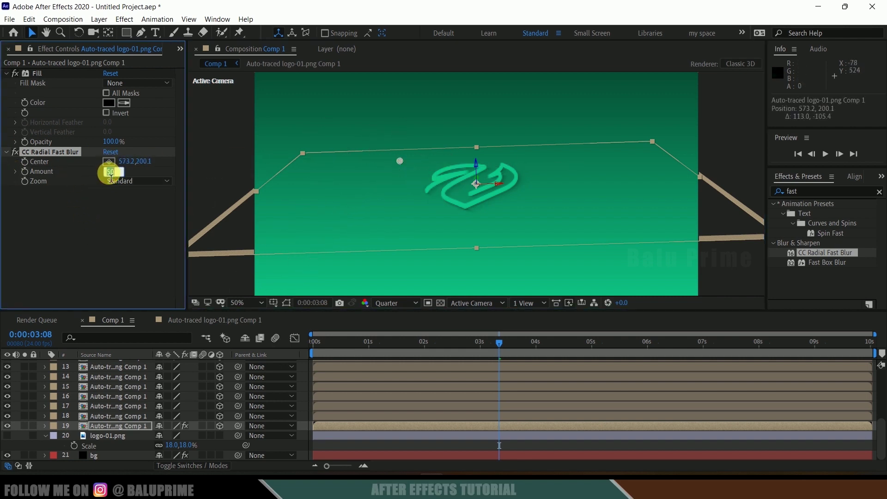
text(75.)
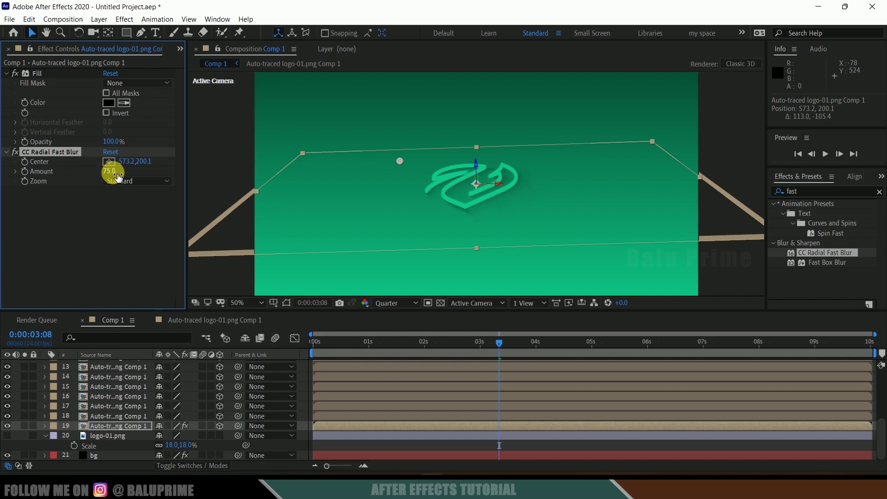
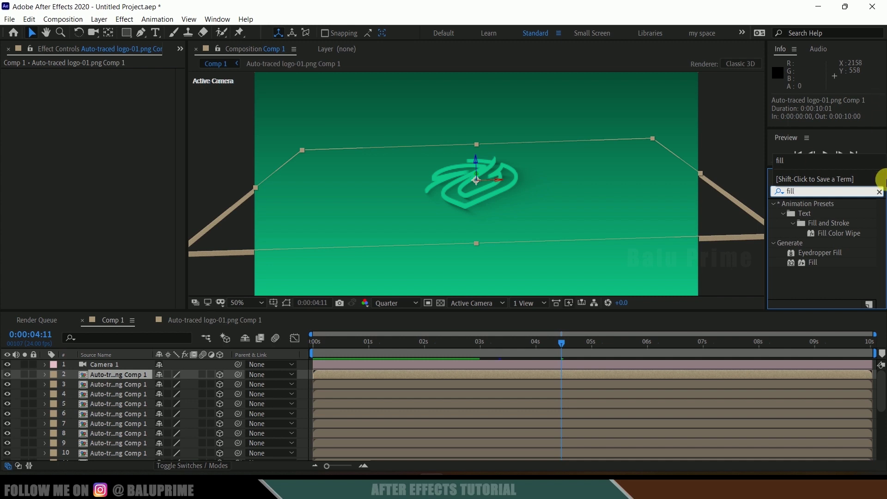
- Apply the Fill effect to the topmost Auto-traced copy, layer 2, and set its color to bright green 00FFAC
drag(816, 257, 126, 376)
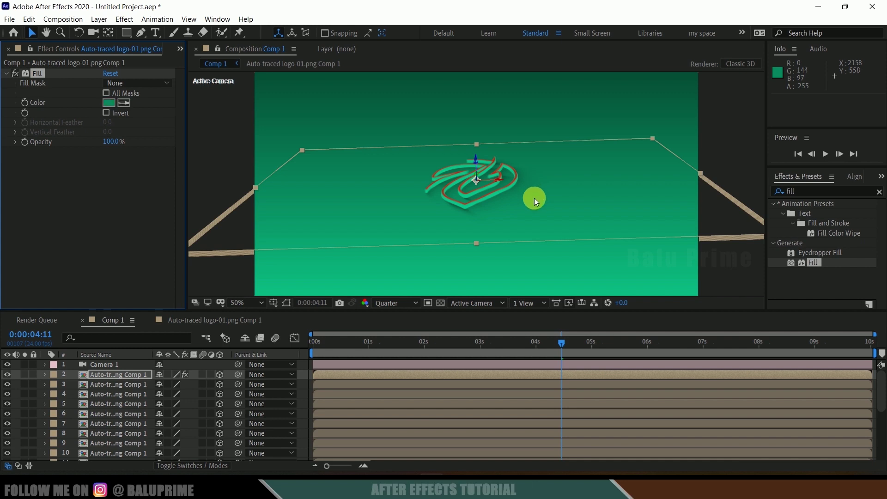
click(113, 101)
drag(674, 204, 841, 122)
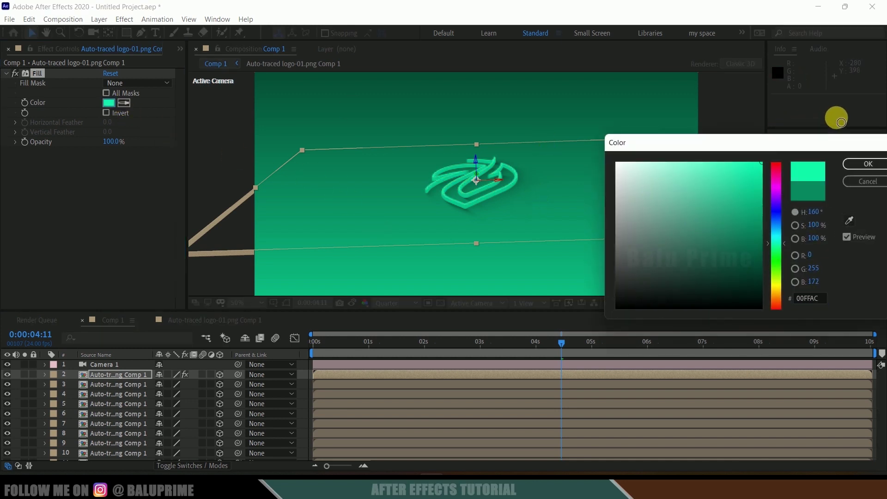
click(861, 168)
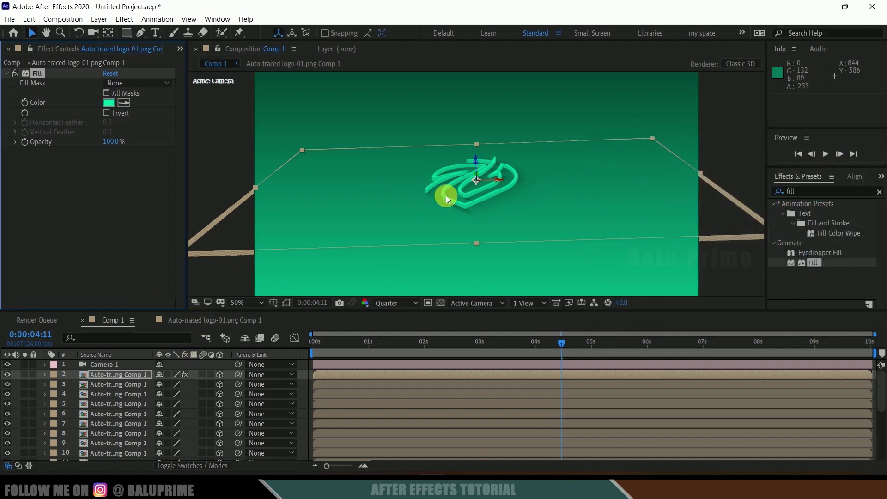
- At 0:00:07:00, orbit the camera to face the logo front-on, at a position of about 960, 573, -1866
click(499, 361)
key(Home)
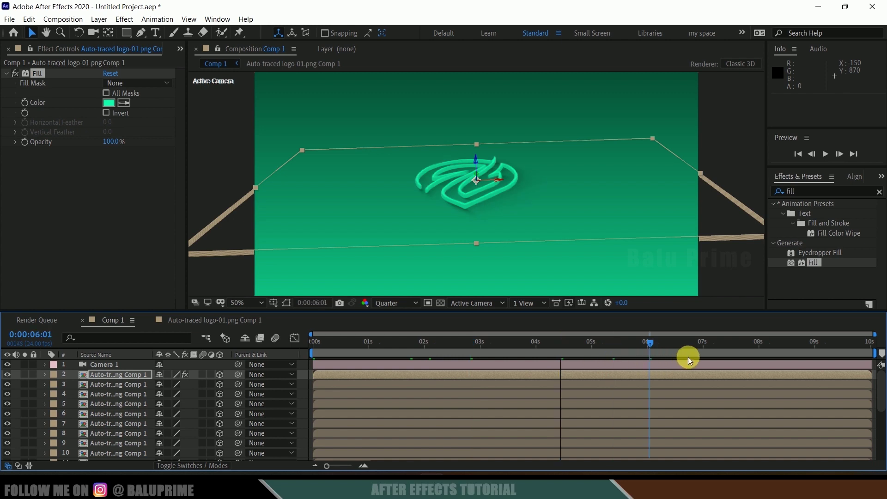
click(704, 353)
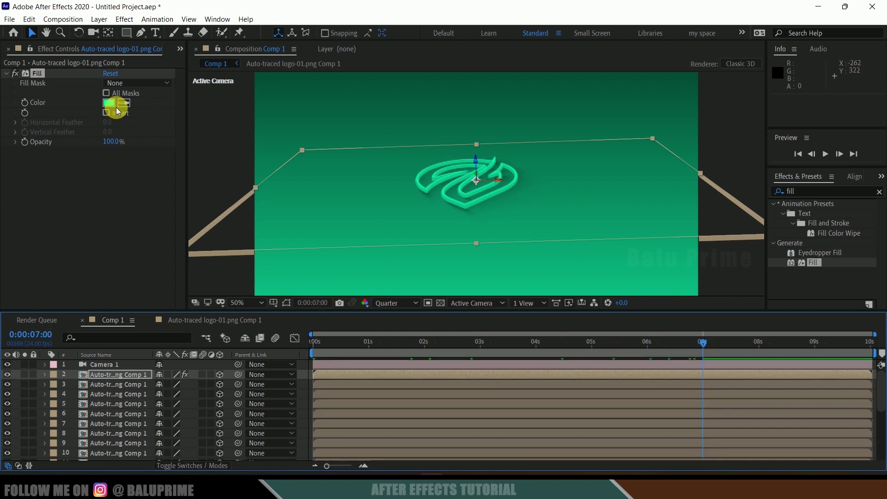
click(92, 32)
drag(521, 212, 522, 272)
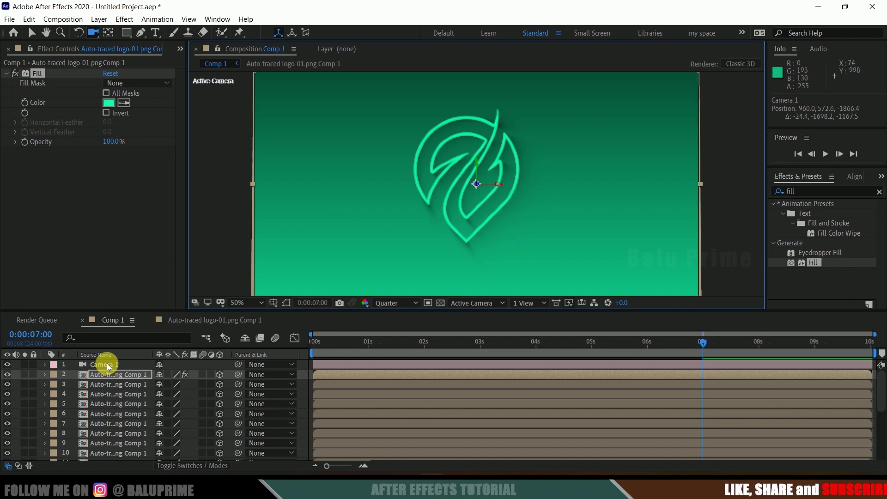
- Enable keyframing of Camera 1's Point of Interest, Position and Orientation at 0:00:07:00
click(86, 365)
click(45, 365)
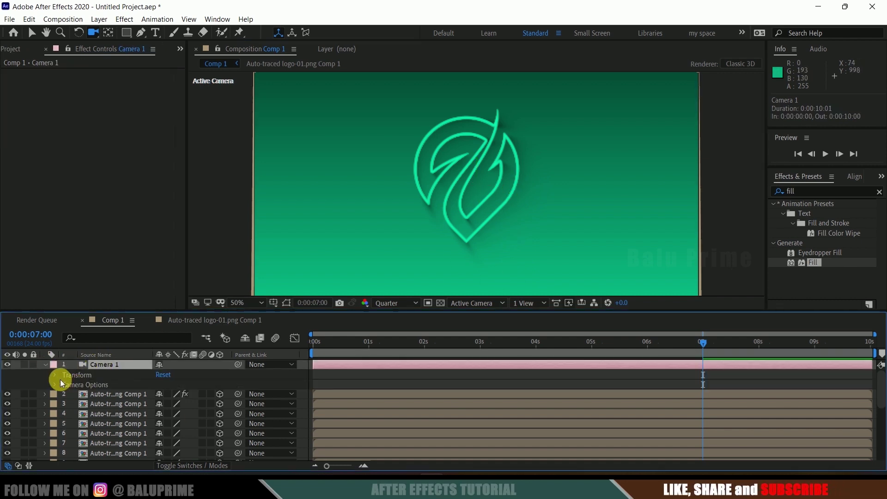
click(55, 375)
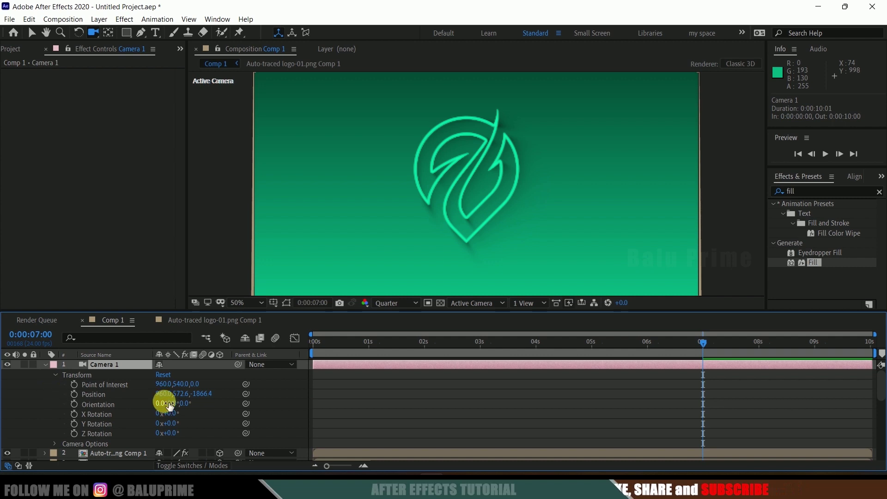
click(72, 384)
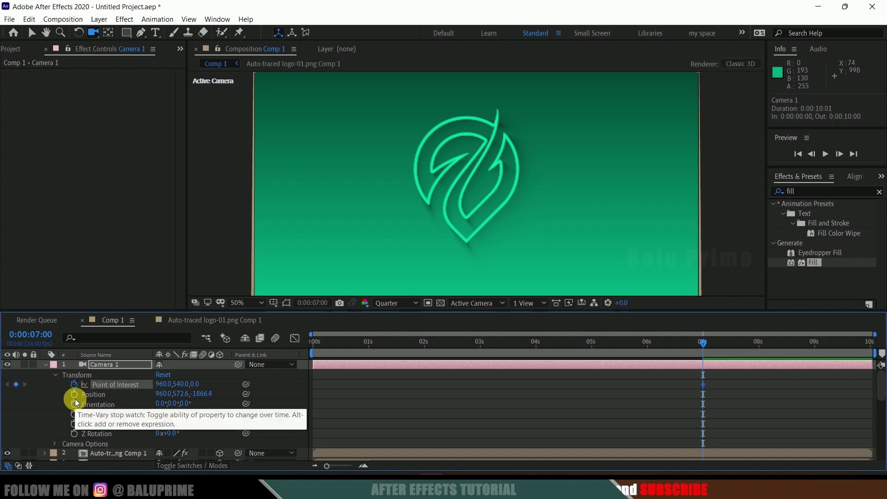
click(74, 395)
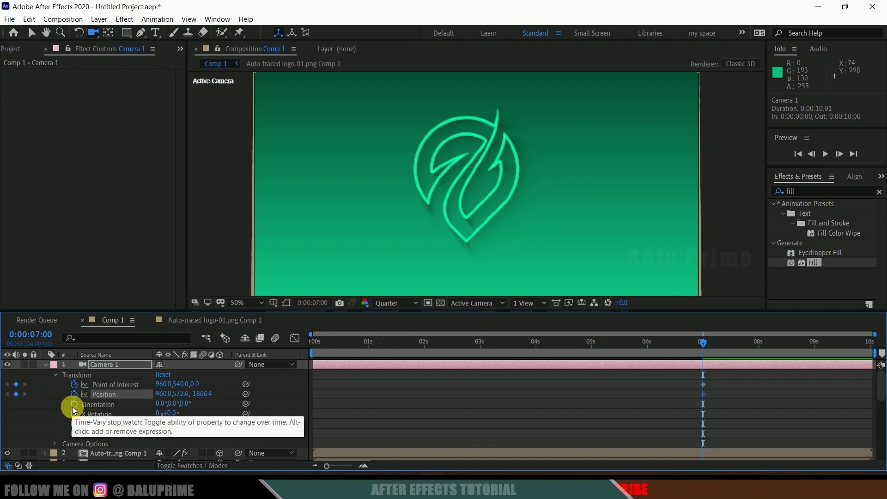
click(74, 404)
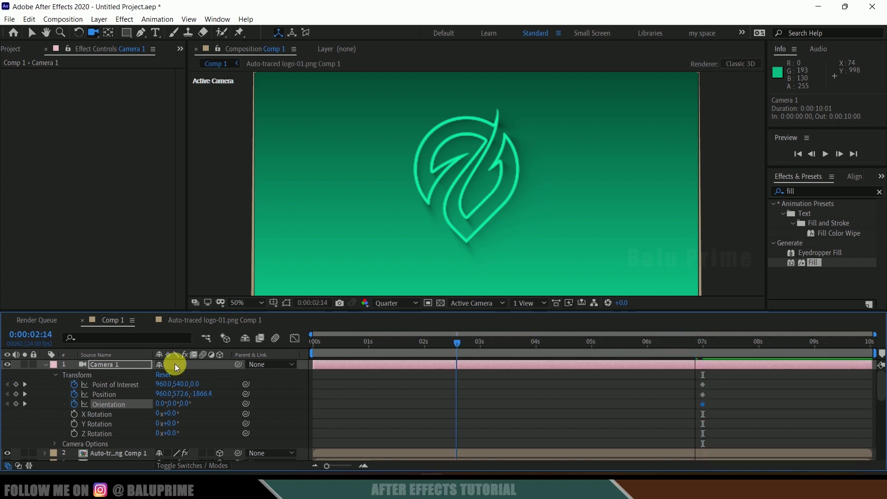
- At the composition start, orbit the camera to a low angle, dolly it in to about 956, 1270, -83, and preview the move
key(Home)
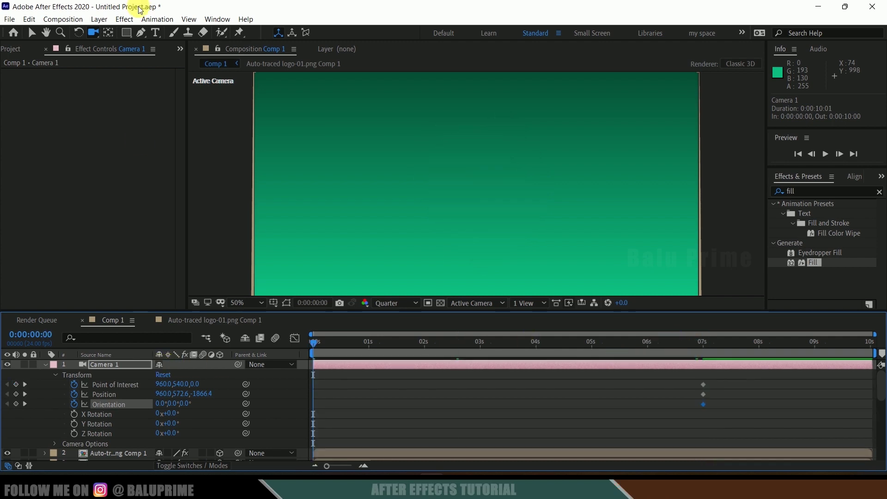
click(92, 36)
drag(473, 190, 494, 137)
drag(94, 33, 134, 72)
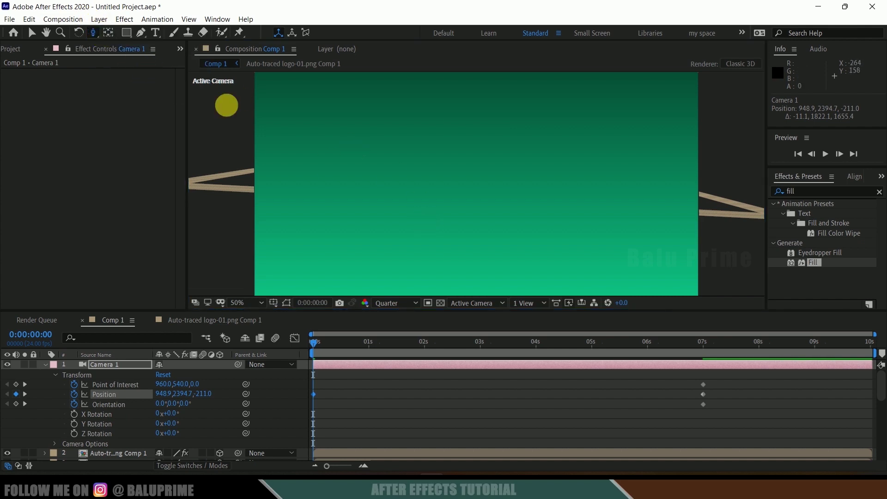
mouse_move(420, 169)
mouse_down()
mouse_move(416, 56)
mouse_move(436, 172)
mouse_up()
key(space)
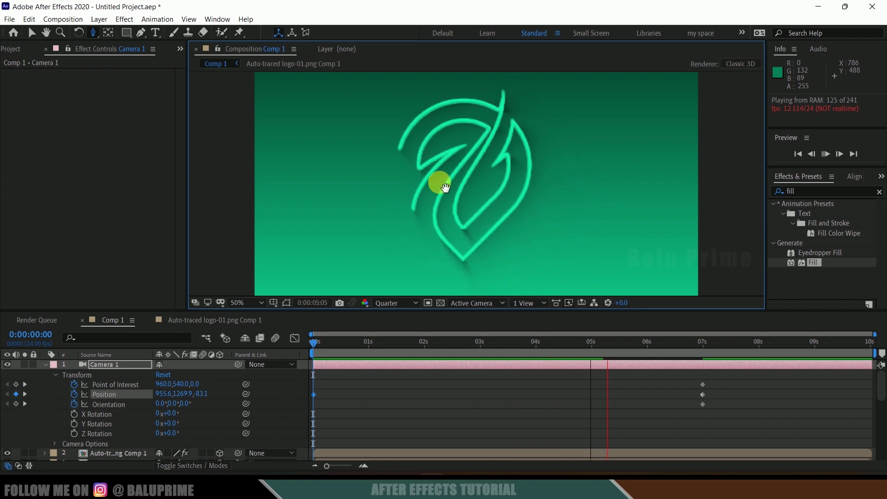
key(space)
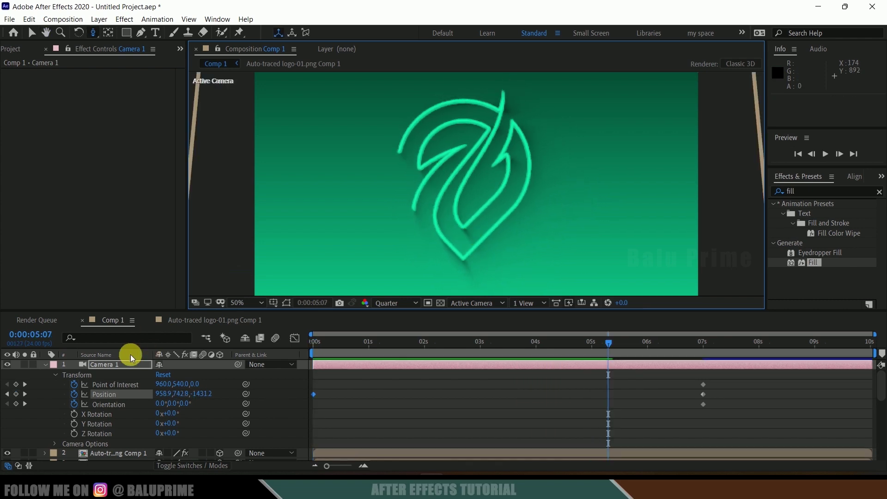
- Show only Camera 1's keyframed properties and move the current time to the keyframes at 0:00:07:00
click(45, 365)
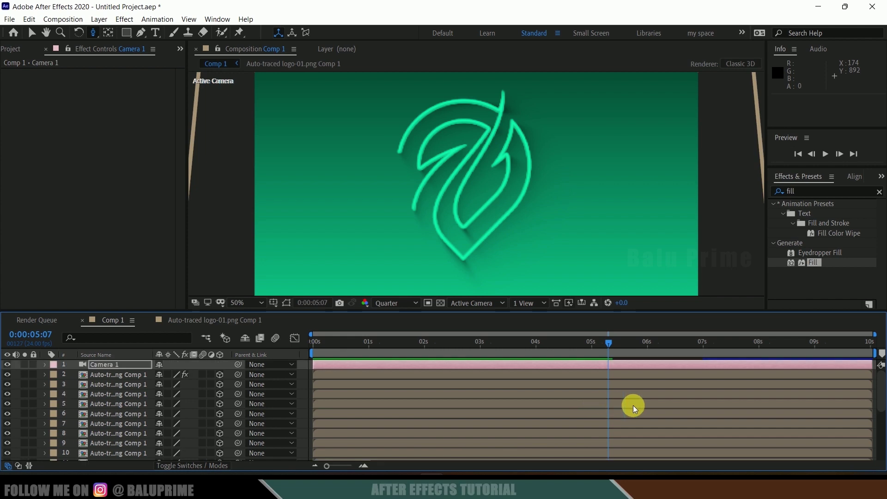
click(673, 362)
key(u)
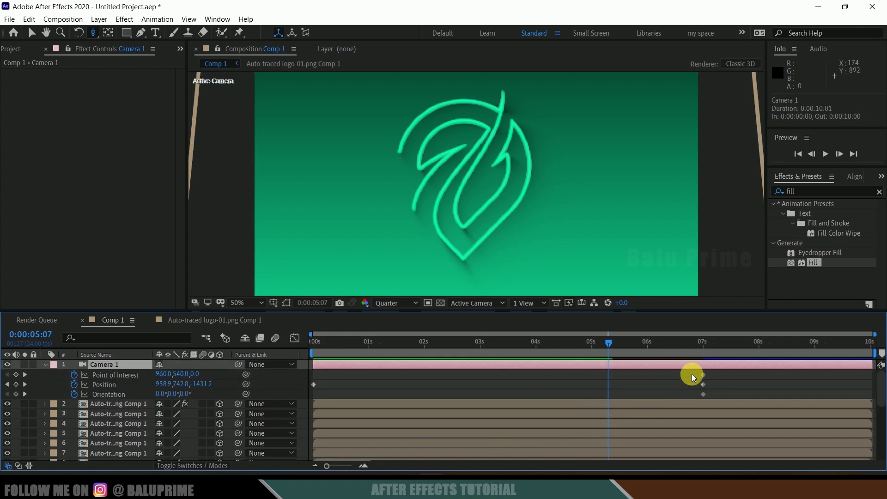
click(708, 348)
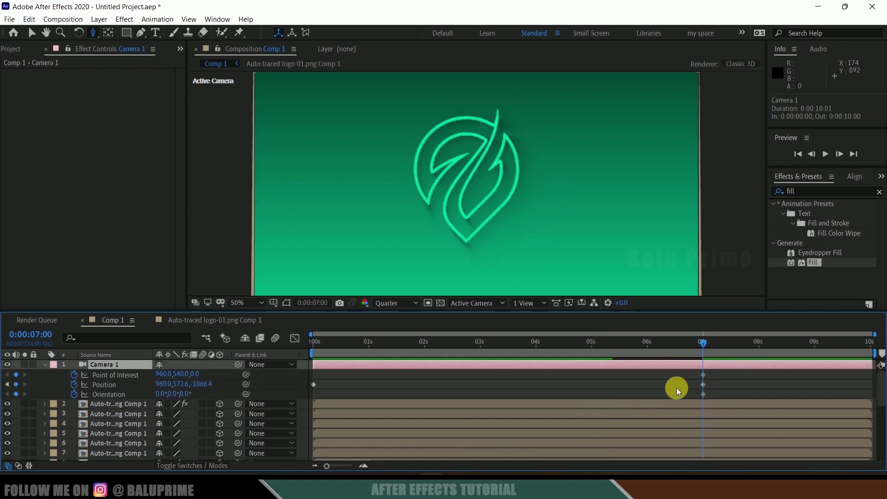
- Keyframe the Opacity of all auto-traced copies, layers 2 to 19, at 100% at 0:00:07:00 and 0% at 0:00:07:10
click(719, 407)
scroll(508, 405, down, 5)
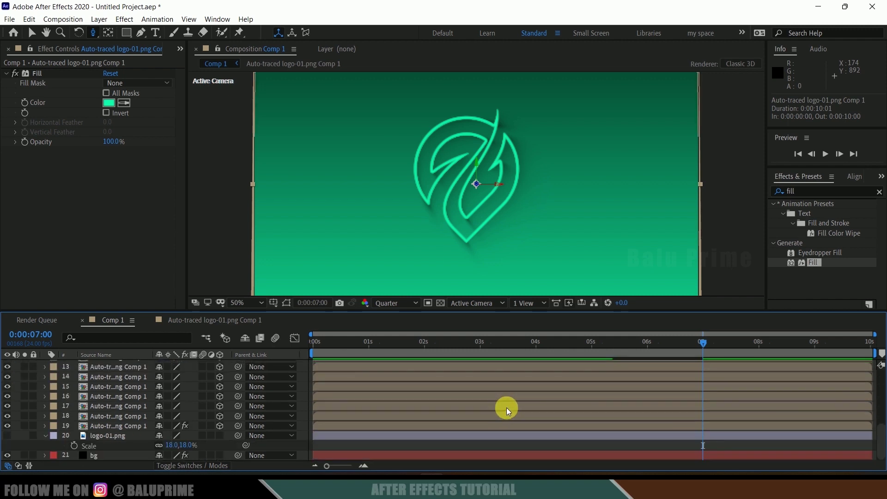
shift+click(111, 427)
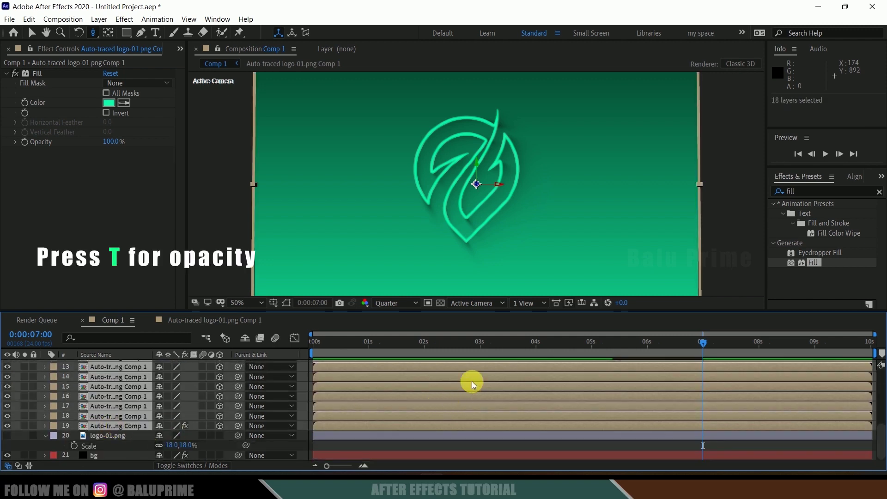
key(t)
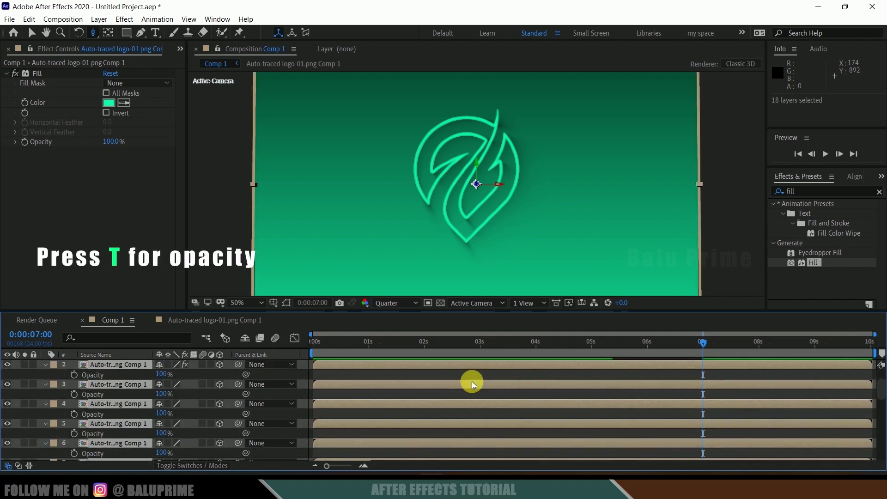
click(75, 375)
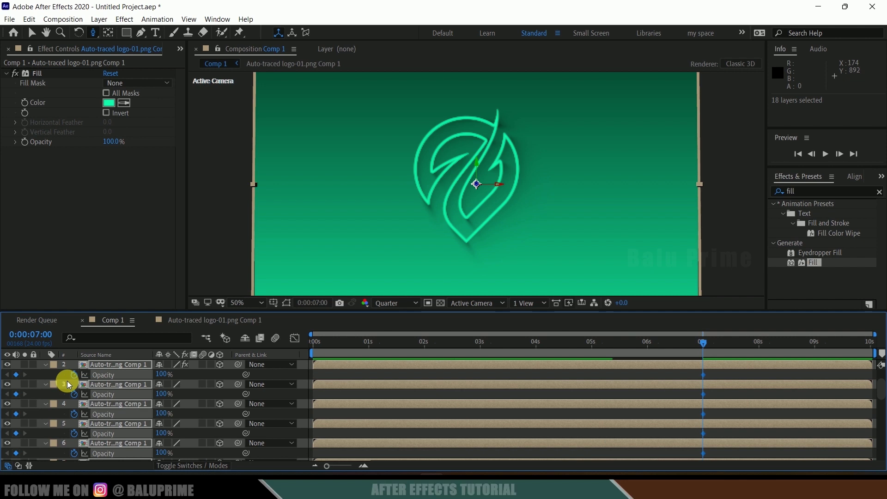
key(shift+Page_Down)
drag(144, 376, 6, 370)
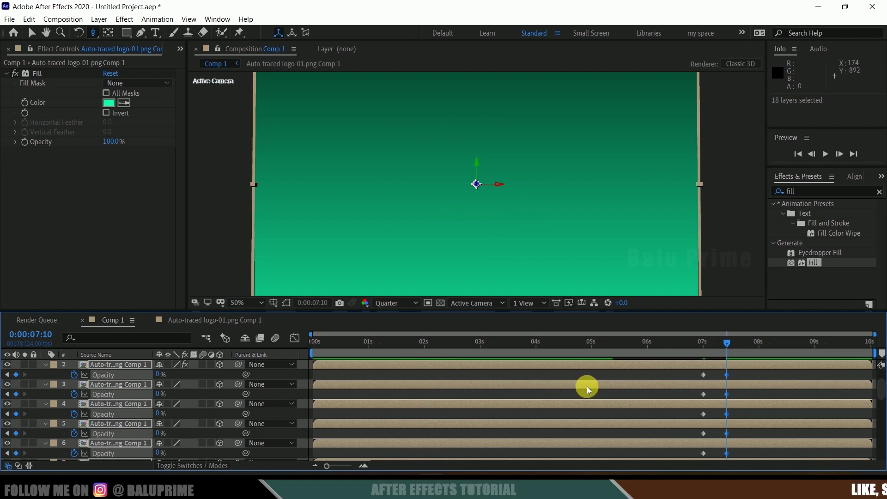
- Make the logo-01.png layer visible and keyframe its Opacity at 100% at 0:00:07:10
scroll(588, 387, down, 5)
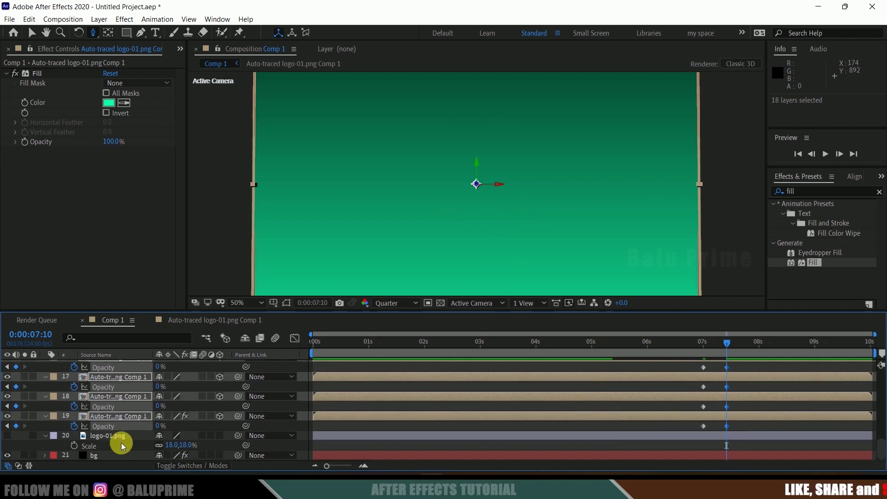
click(108, 436)
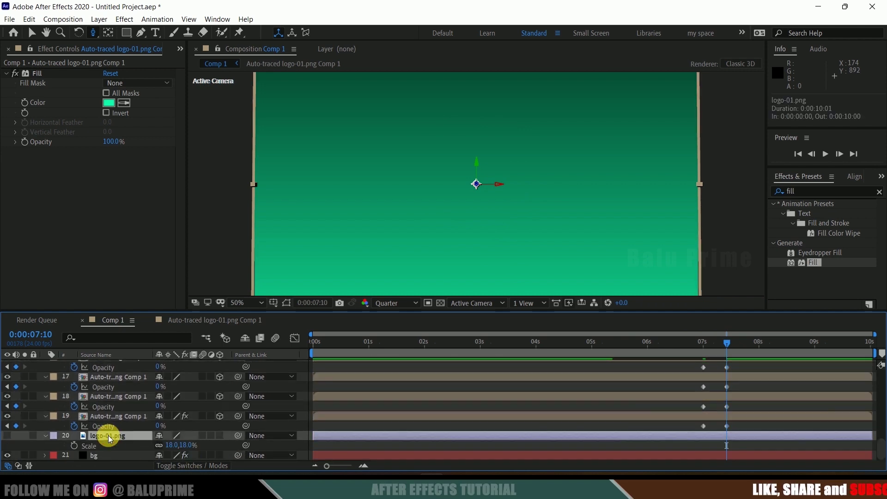
click(7, 436)
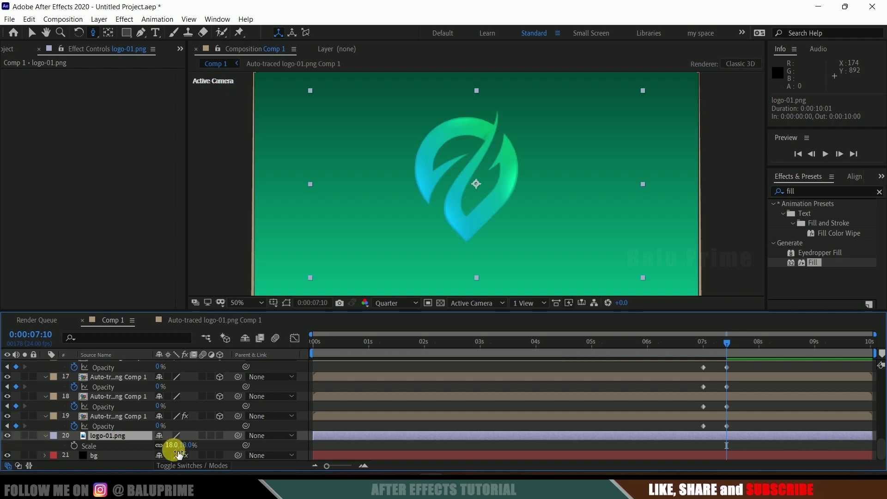
key(t)
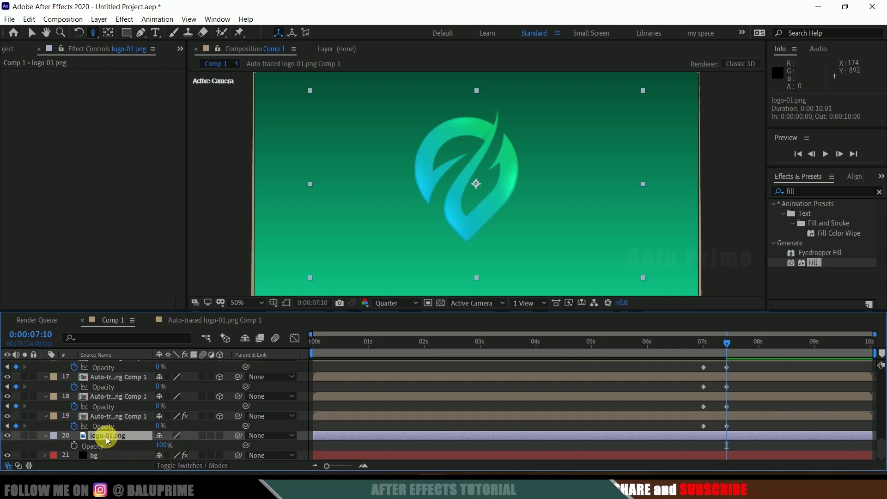
click(75, 446)
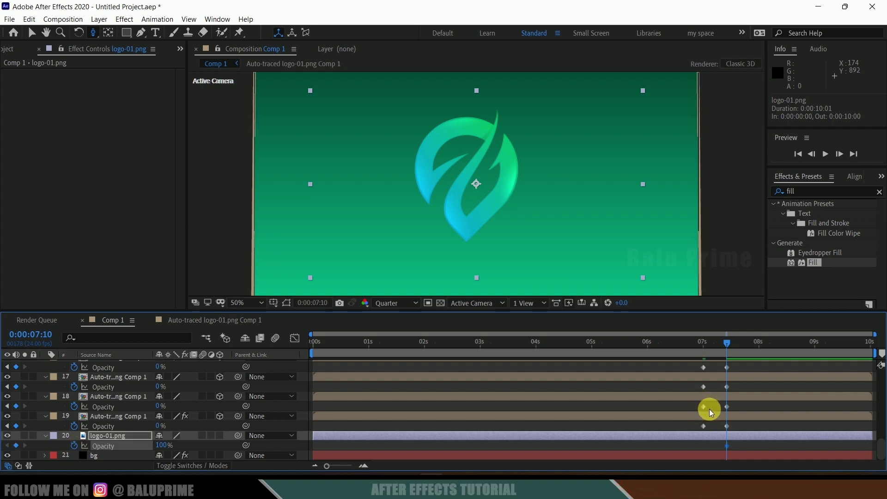
- At 0:00:07:00, set the logo-01.png layer's Opacity to 0% and preview the animation
key(j)
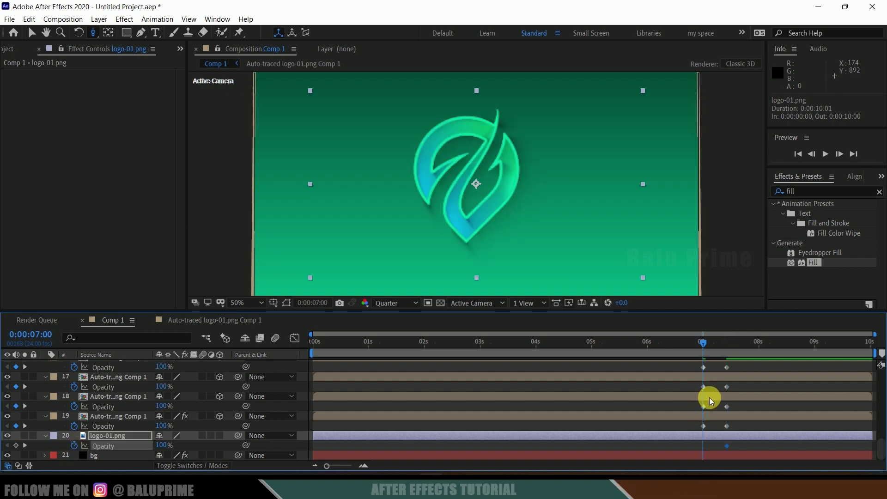
drag(153, 446, 4, 457)
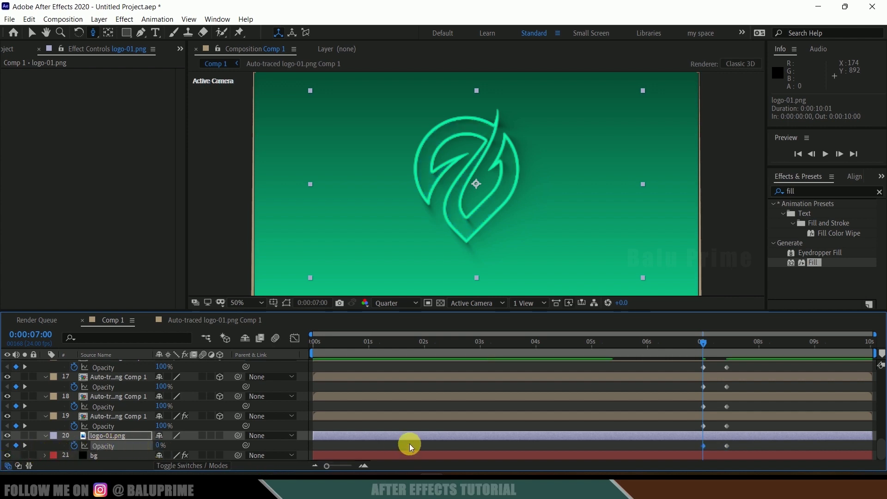
key(space)
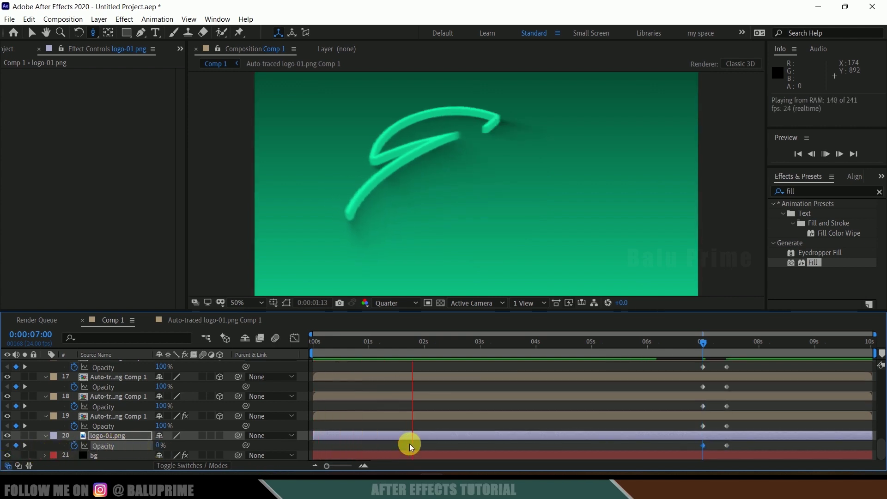